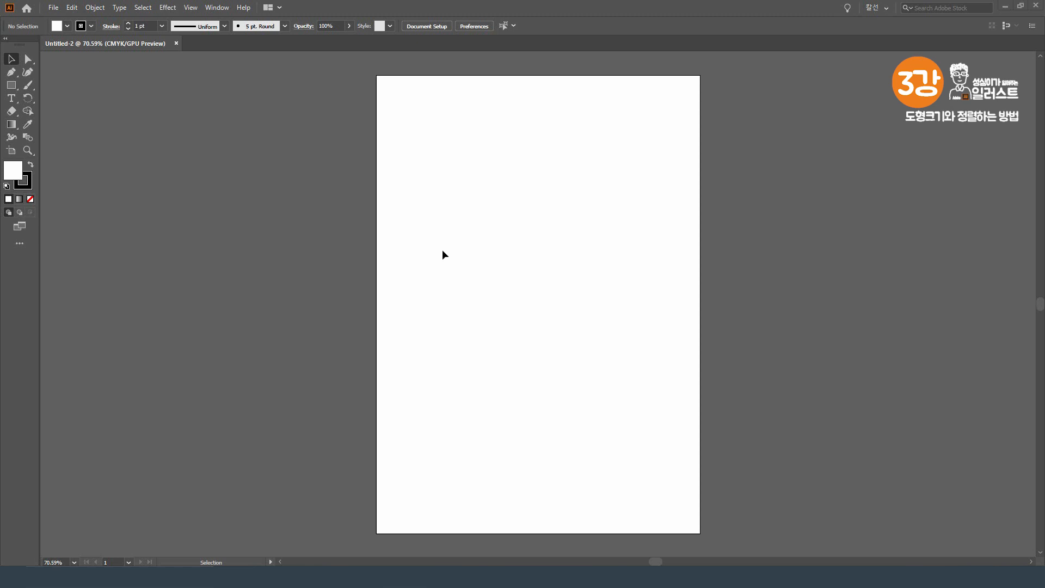
Draw a rectangle about 57 mm wide in the upper part of the artboard and adjust its height to about 58 mm.
click(11, 85)
drag(413, 167, 501, 261)
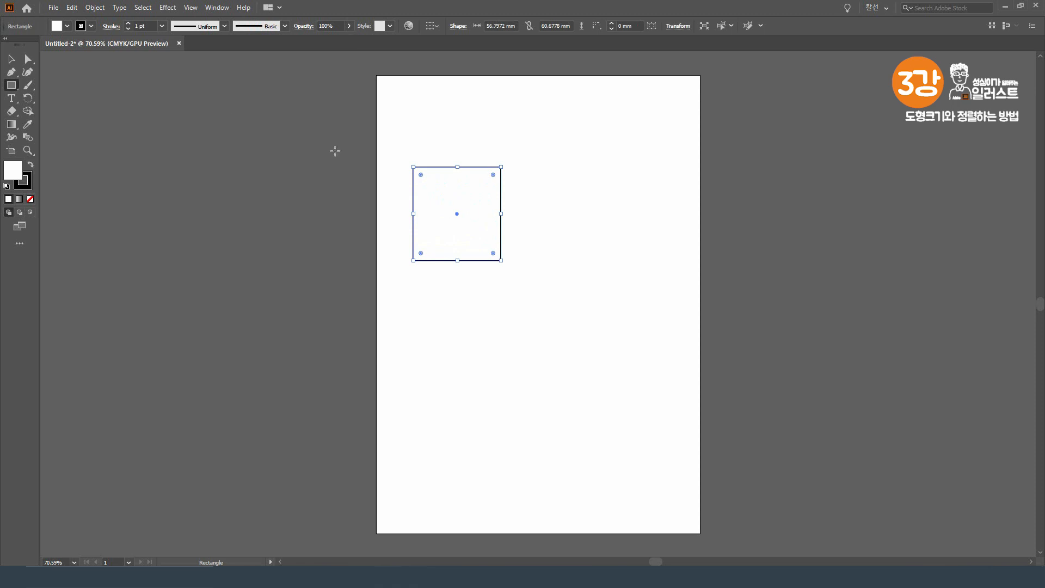
click(11, 60)
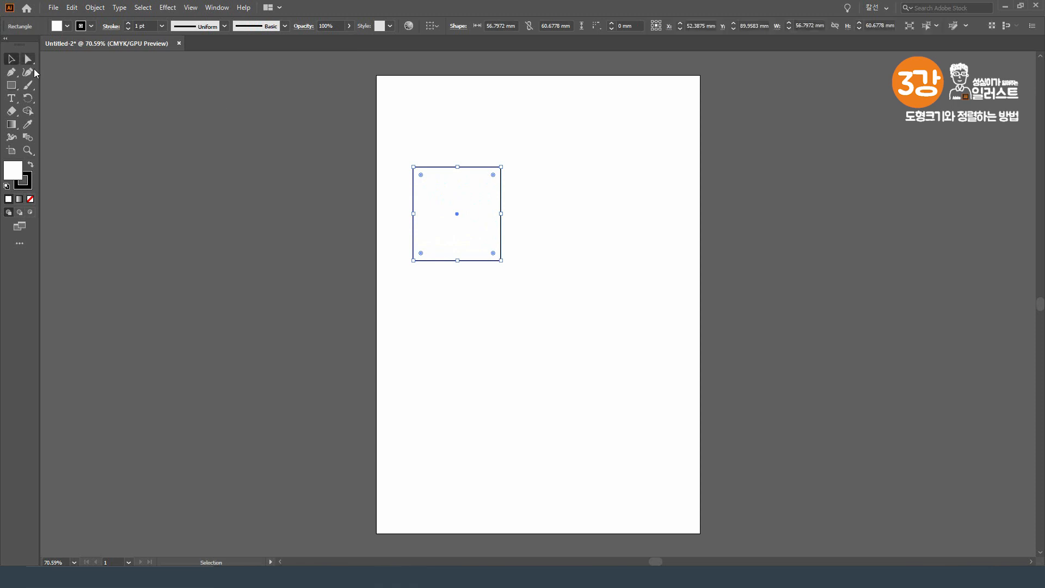
mouse_move(460, 167)
mouse_down()
mouse_move(458, 154)
mouse_move(460, 171)
mouse_up()
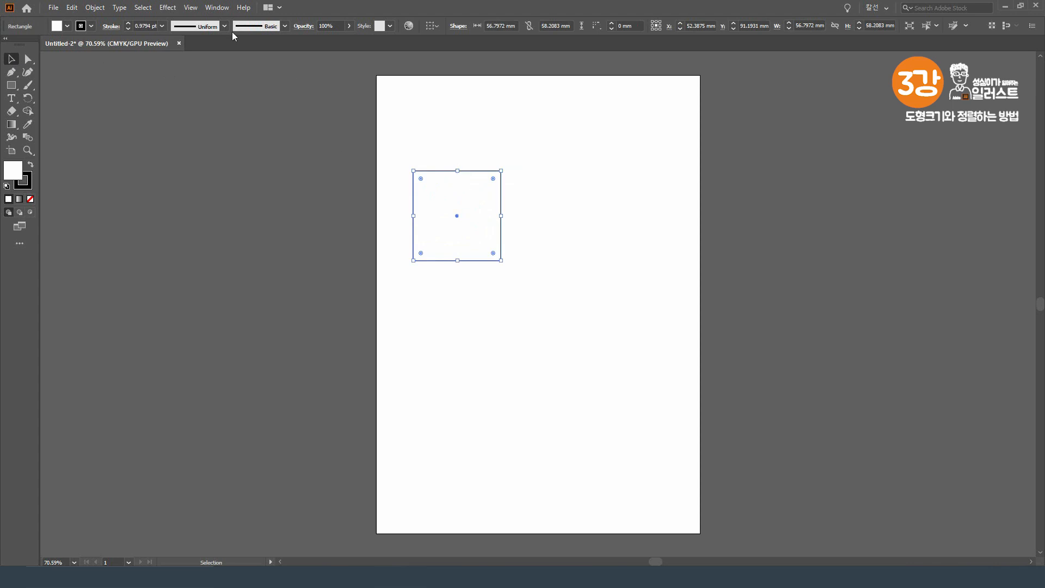
Bring up the Stroke settings beside the artboard and set the rectangle's stroke weight to 7 pt.
click(216, 8)
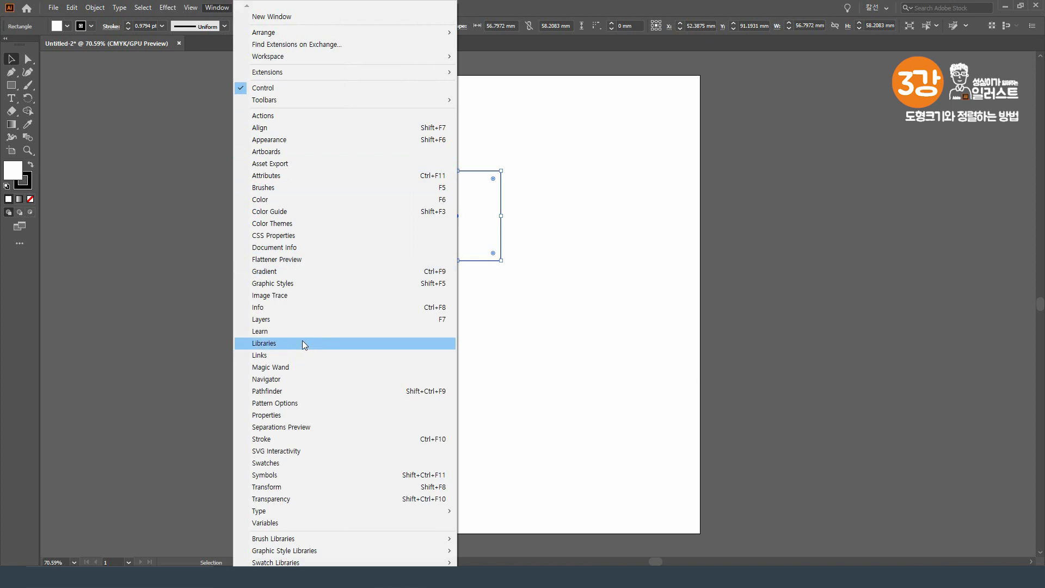
click(324, 439)
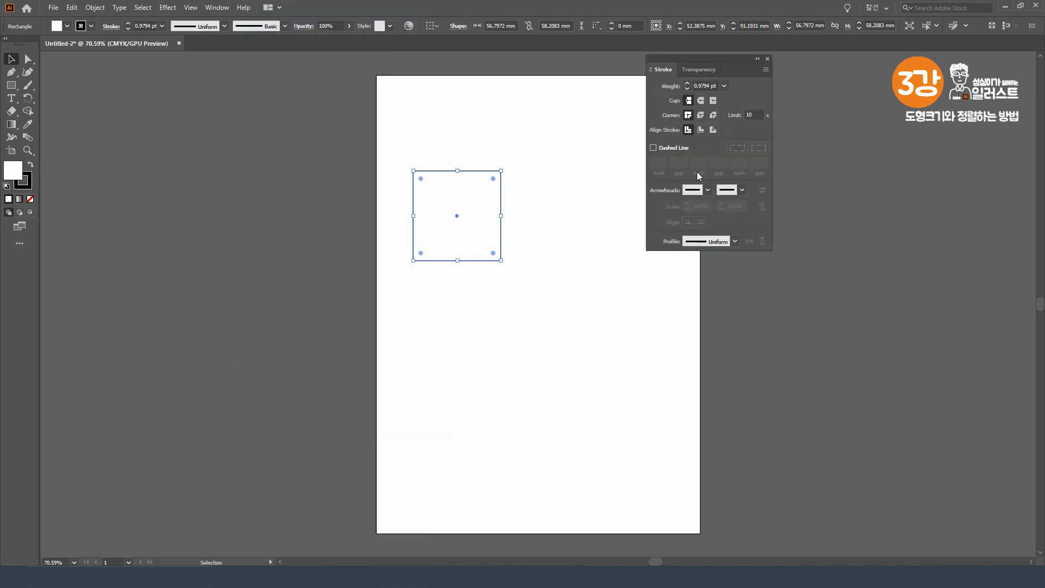
click(687, 81)
click(687, 82)
click(687, 81)
click(687, 82)
click(687, 81)
click(687, 82)
drag(688, 59, 755, 74)
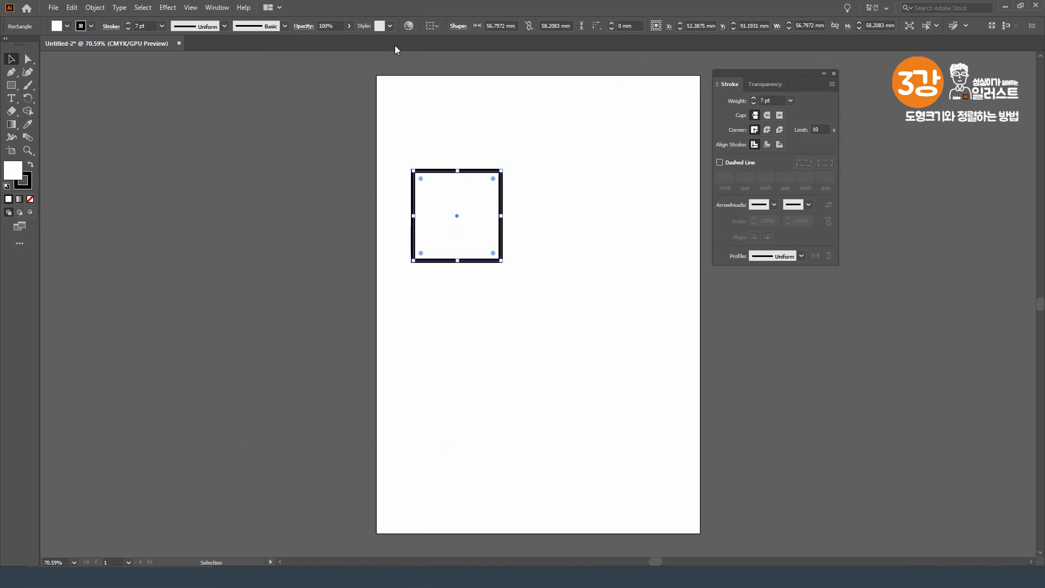
Bring up the Color settings below the Stroke settings and fill the rectangle with lime green (C 25.88, Y 100).
click(217, 7)
click(275, 199)
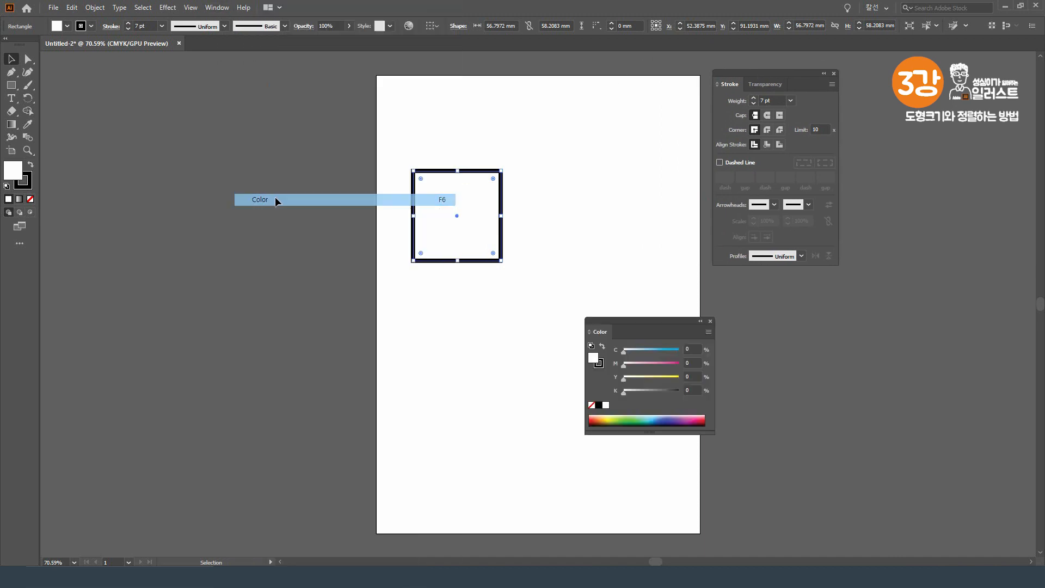
mouse_move(606, 322)
mouse_down()
mouse_move(714, 299)
mouse_move(733, 276)
mouse_up()
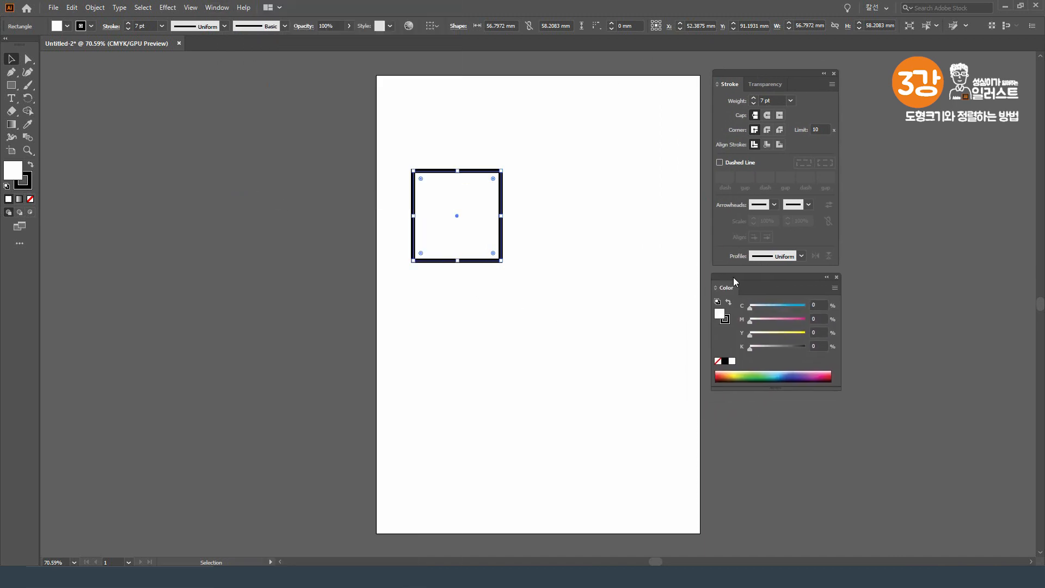
key(x)
click(10, 168)
click(738, 375)
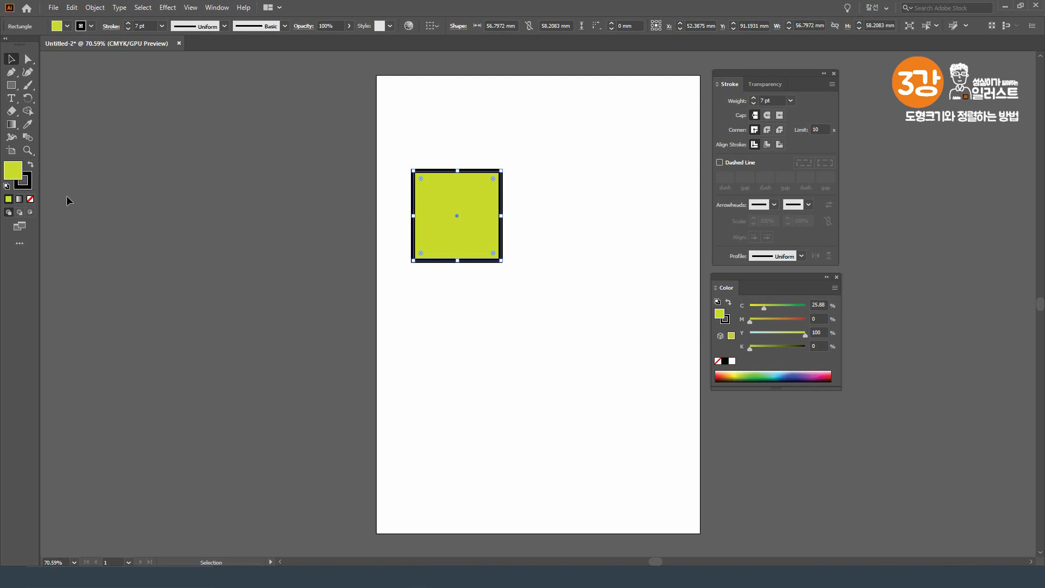
Color the rectangle's stroke blue from the color spectrum (C 85.49, M 63.14).
click(28, 185)
click(784, 374)
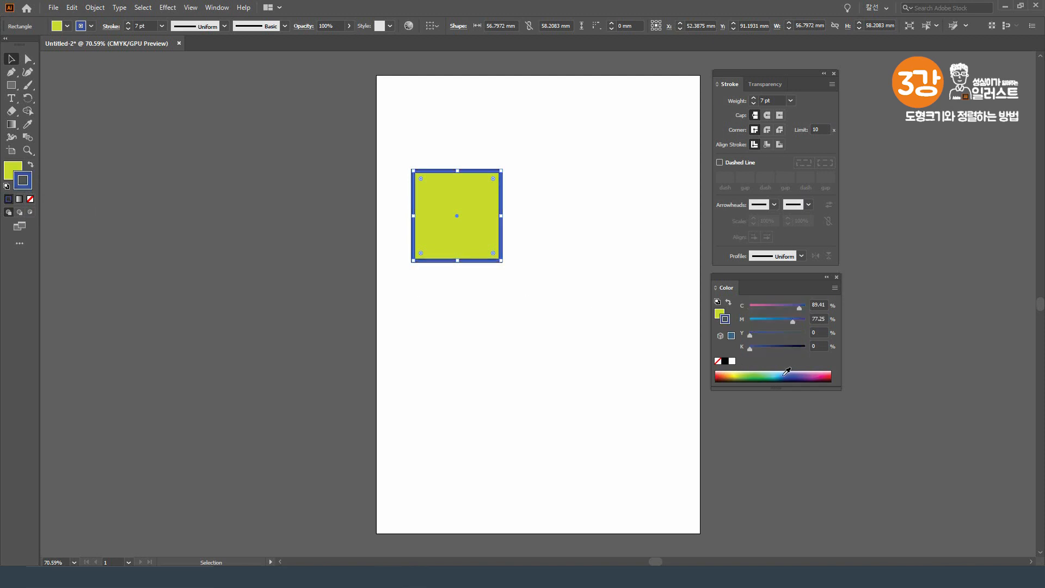
click(787, 373)
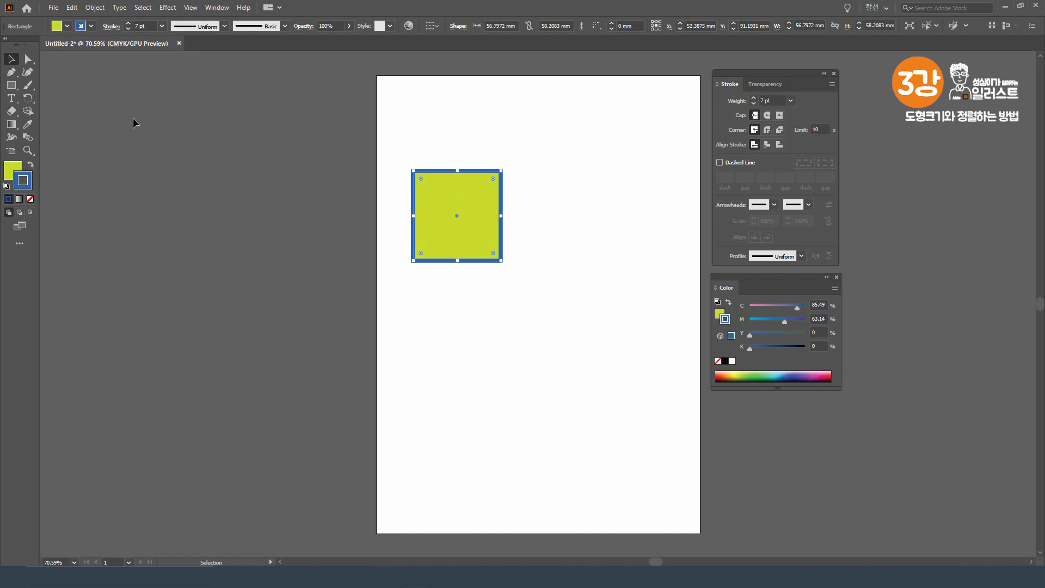
Draw a circle about 43 mm in diameter beside the rectangle with the Ellipse tool.
click(9, 88)
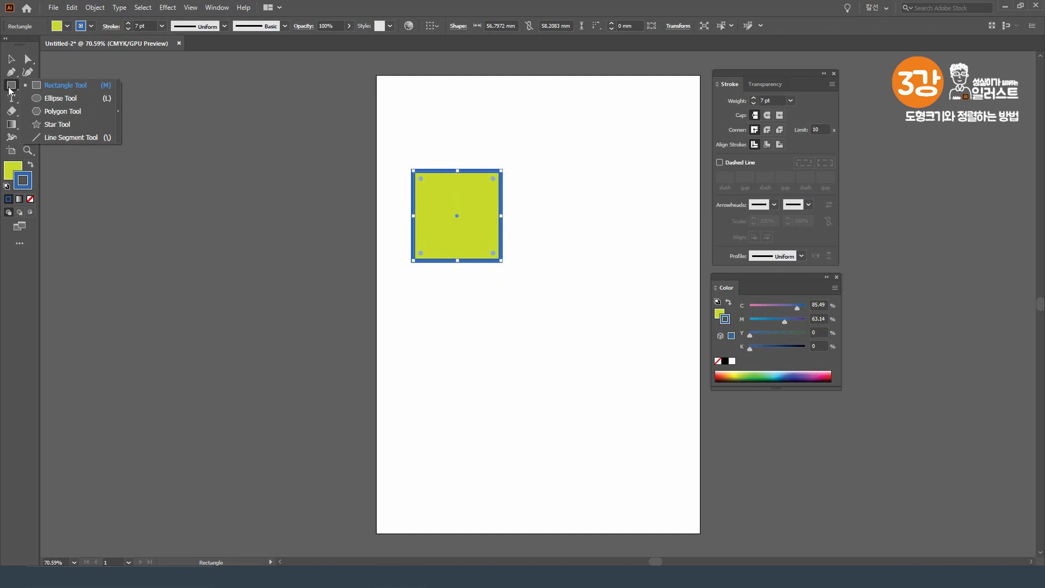
click(82, 99)
drag(556, 181, 619, 248)
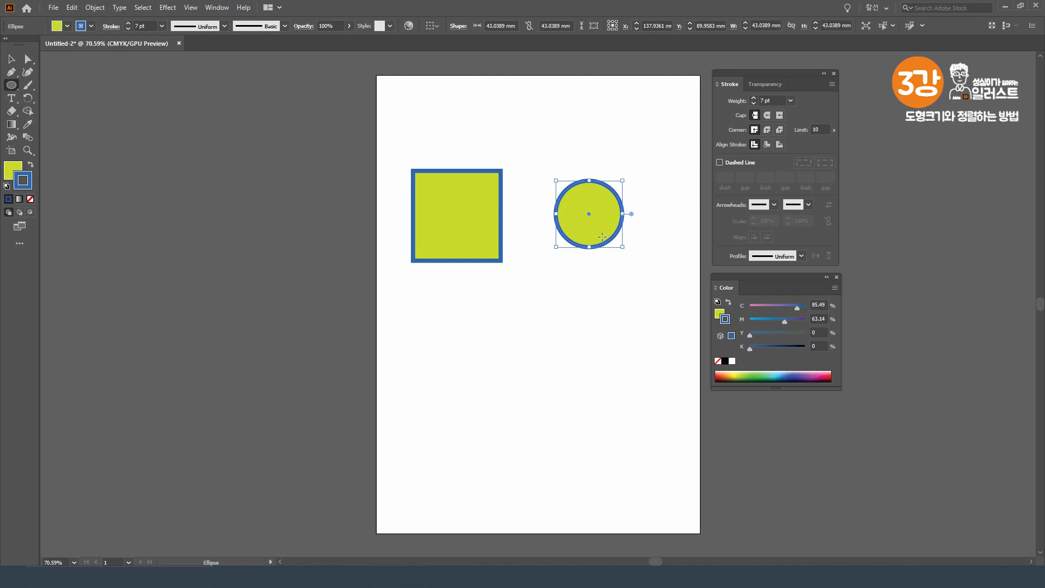
Make the circle's fill orange-brown with M at 52 and its stroke magenta (C 34.9, M 100, Y 32.55, K 7.45).
click(11, 60)
click(10, 174)
mouse_move(777, 321)
mouse_down()
mouse_move(788, 321)
mouse_move(780, 322)
mouse_up()
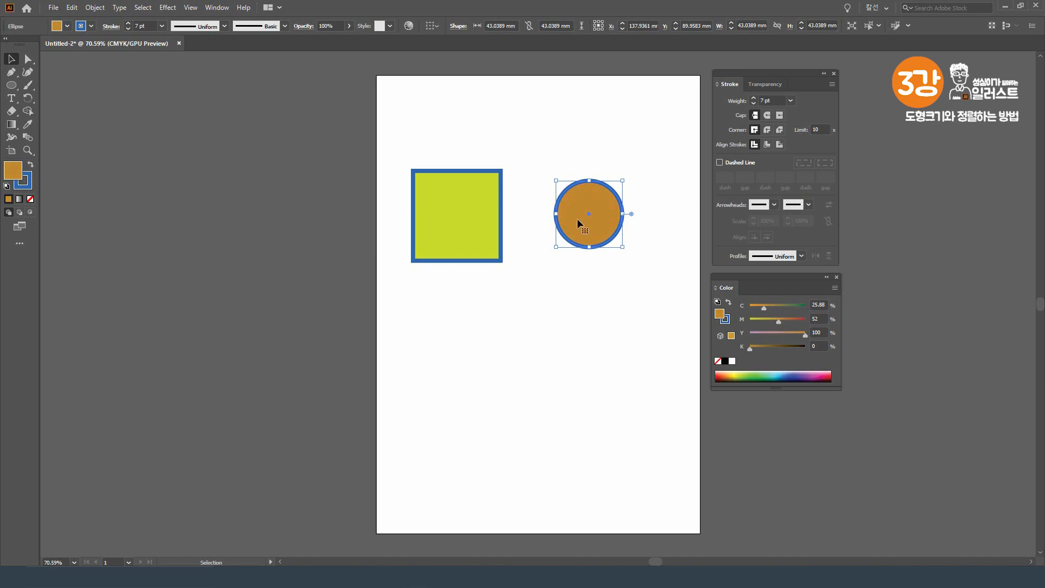
click(28, 184)
click(822, 374)
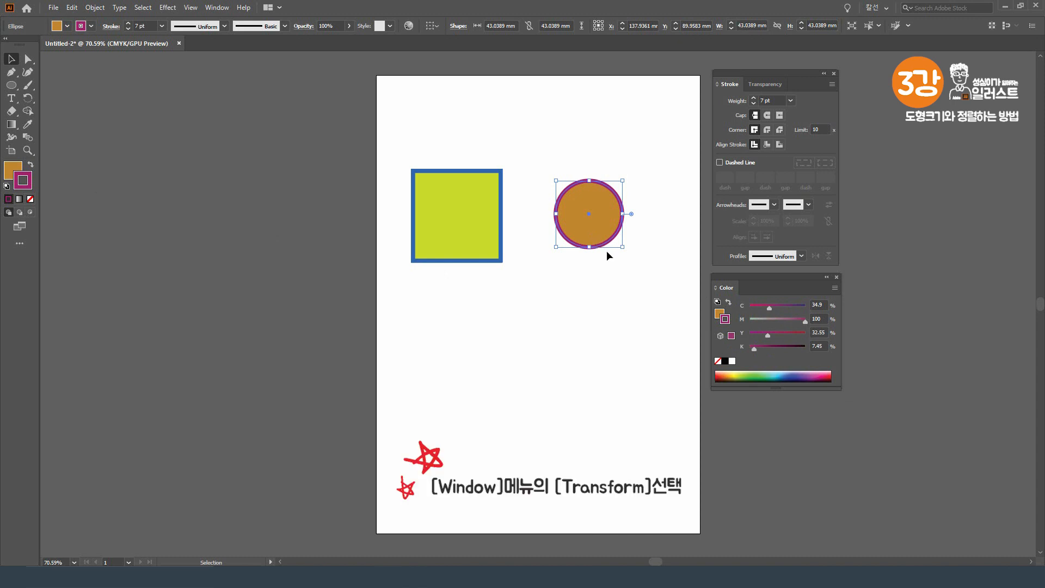
Show the Transform settings beside the artboard and close the Stroke and Color settings.
click(217, 7)
click(318, 490)
drag(742, 115, 682, 121)
drag(772, 74, 866, 74)
click(928, 74)
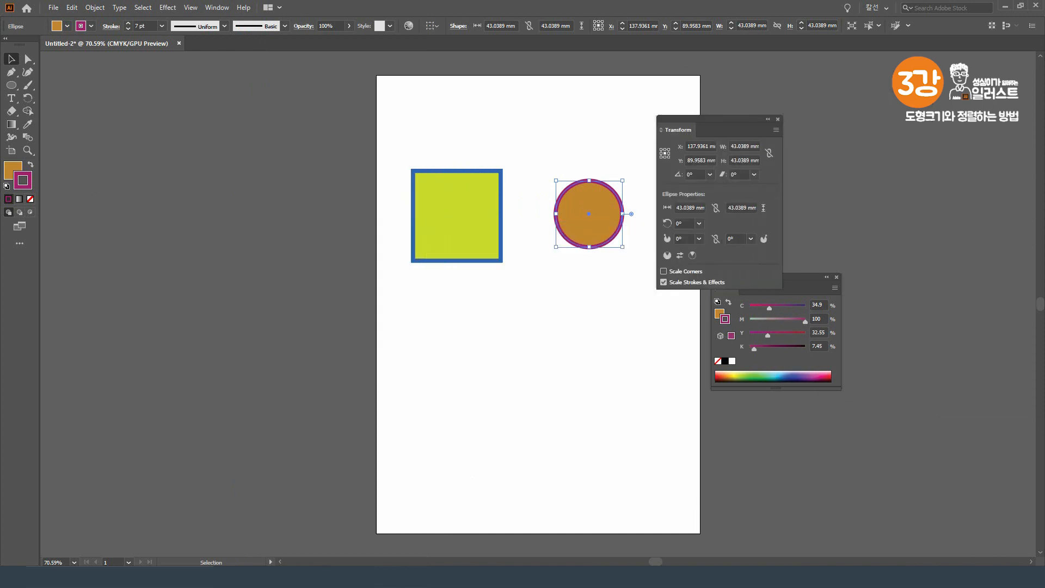
click(836, 277)
drag(726, 120, 772, 134)
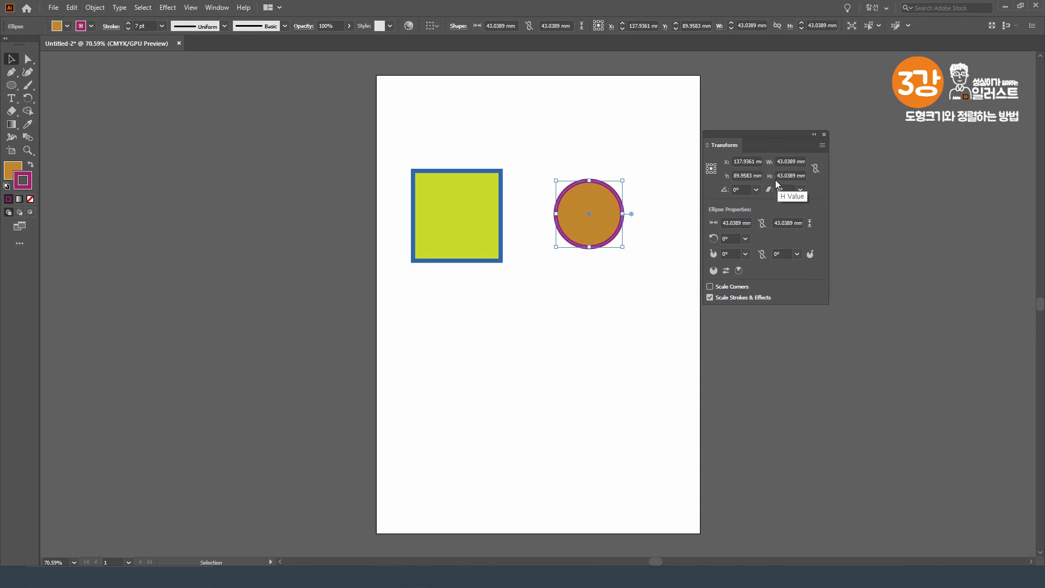
Set the green rectangle's width to 60 mm and its height to 50 mm in the Transform settings.
double_click(785, 161)
click(623, 171)
click(485, 192)
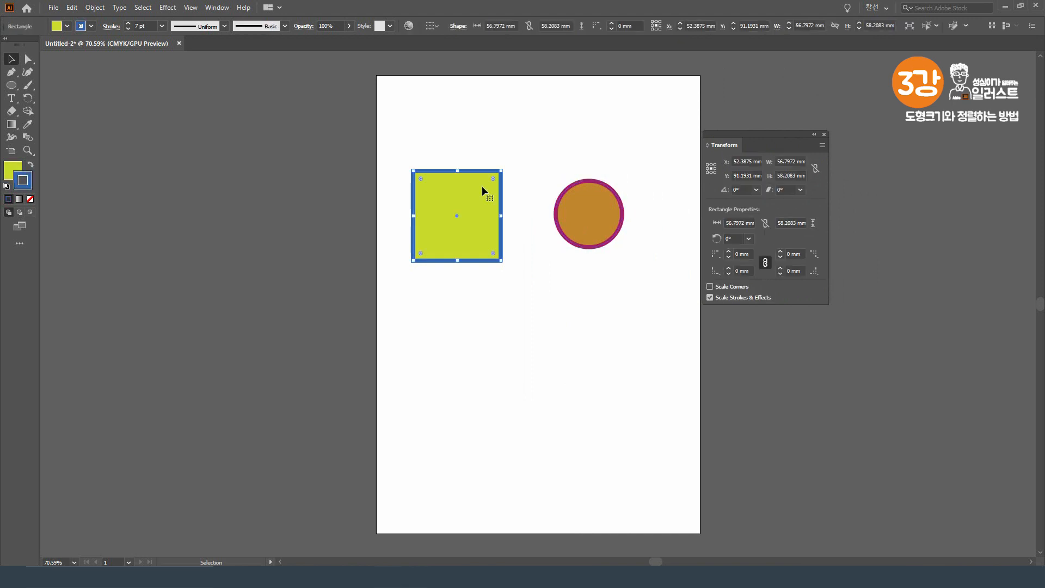
click(495, 147)
click(484, 195)
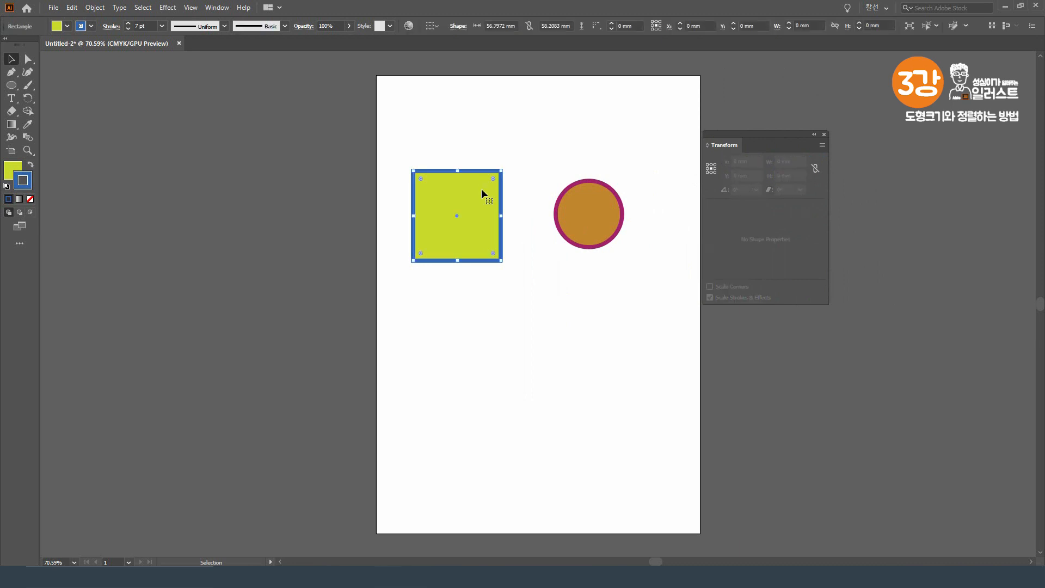
click(790, 161)
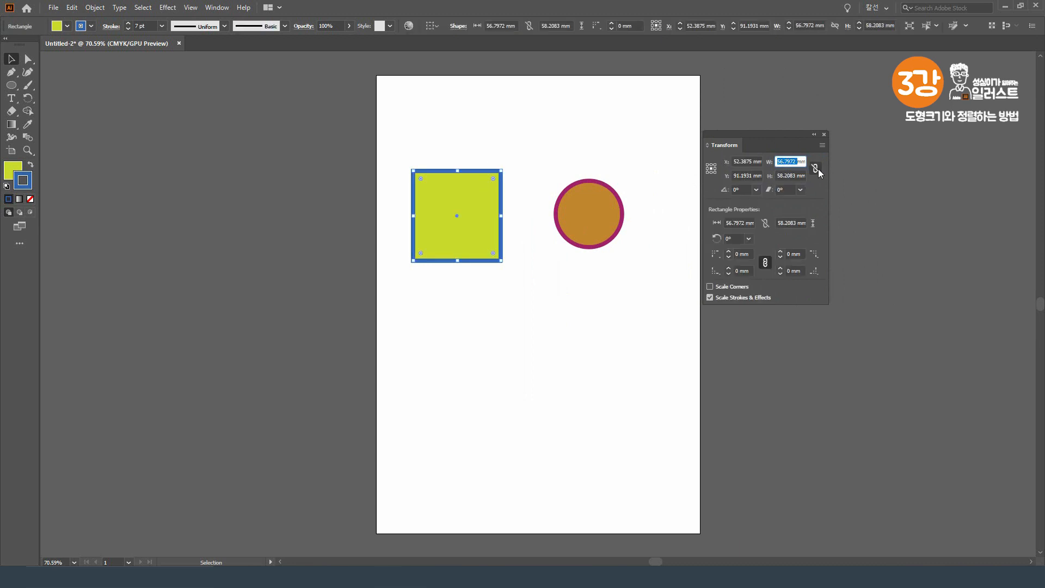
text(60mm)
key(Return)
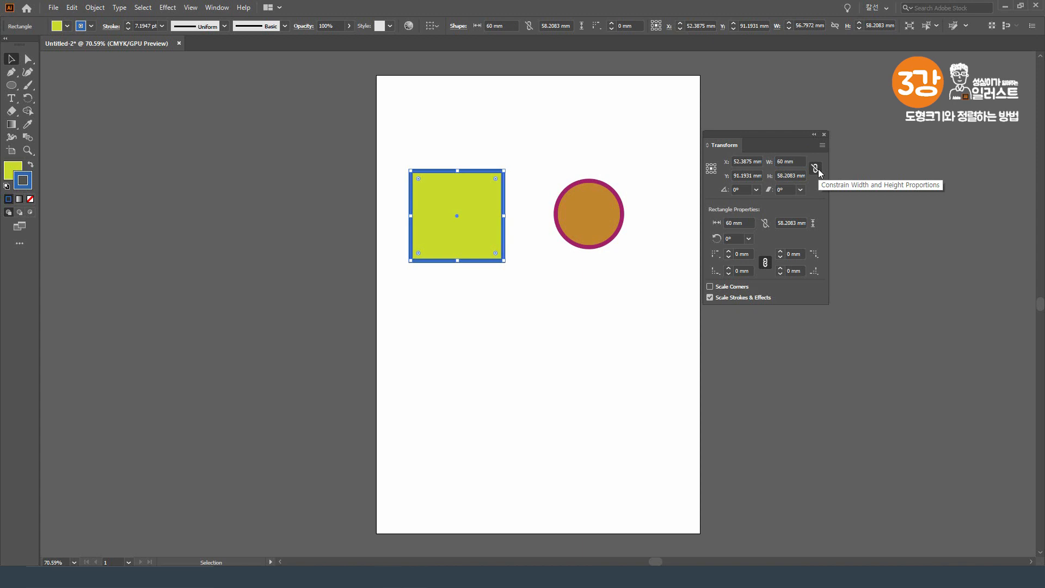
click(785, 175)
double_click(785, 176)
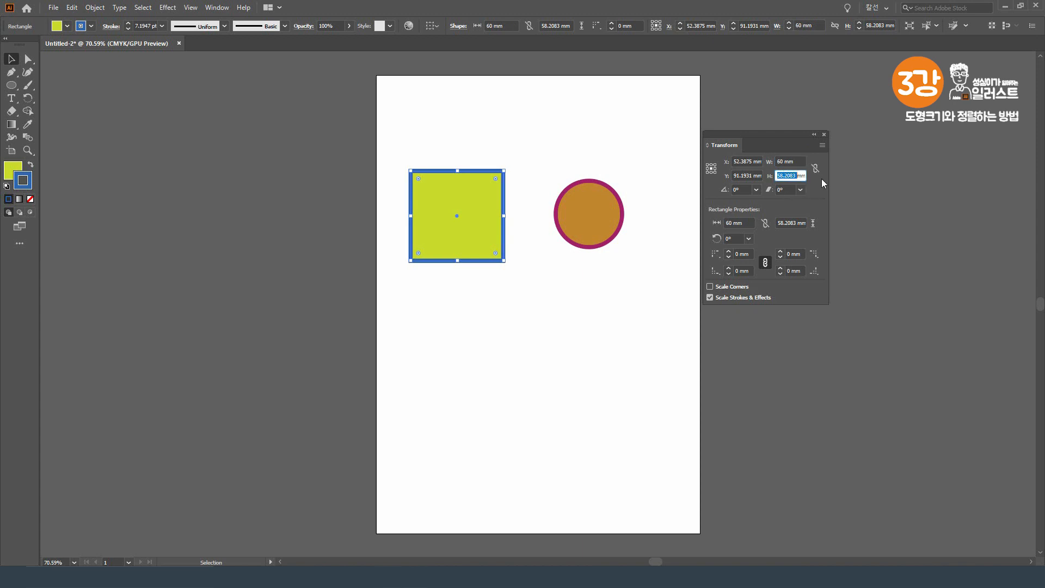
text(50mm)
key(Return)
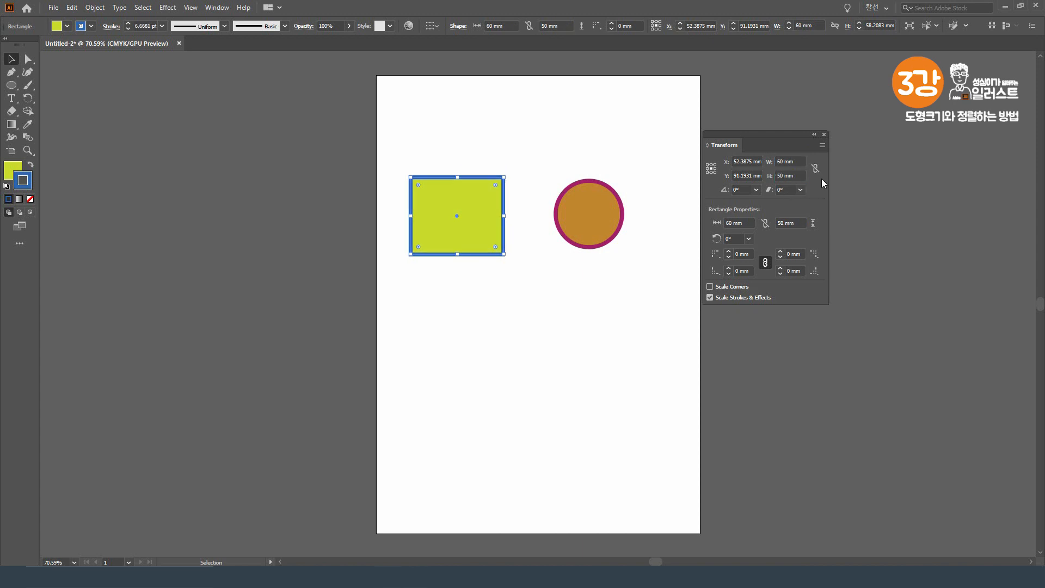
Set the circle's width and height to 30 mm each, and close the Transform settings.
click(602, 214)
double_click(787, 163)
text(30mm)
key(Return)
double_click(785, 176)
text(30mm)
key(Return)
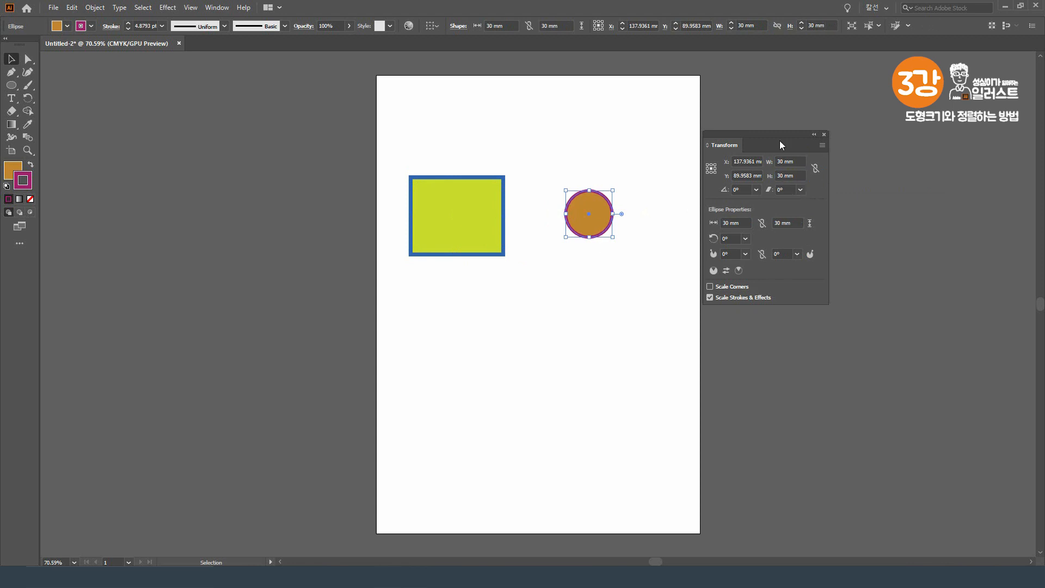
click(825, 135)
Reopen the Transform settings to review the circle's size, rotation and shear fields, and close them again.
click(216, 7)
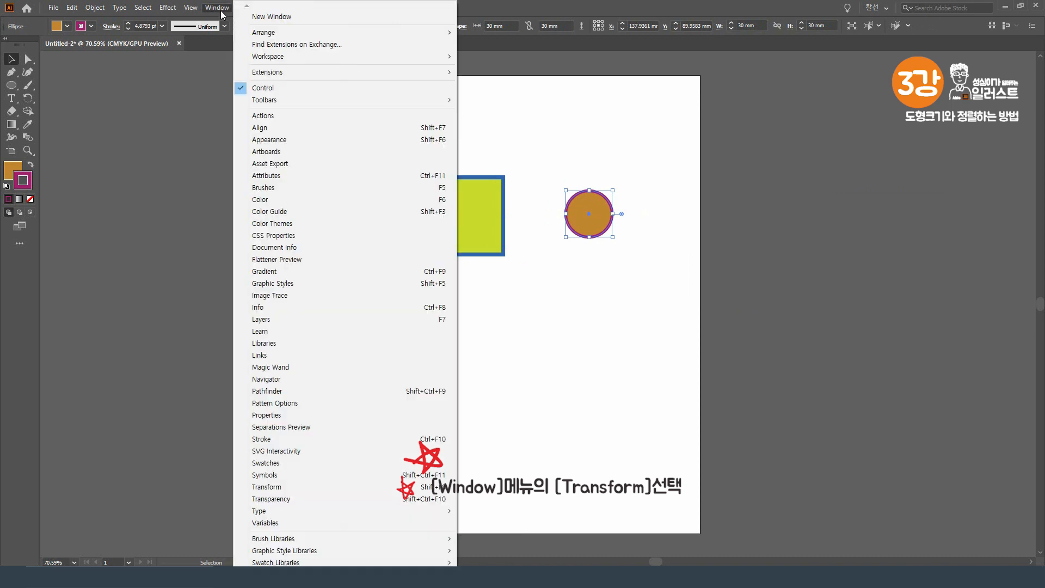
click(329, 486)
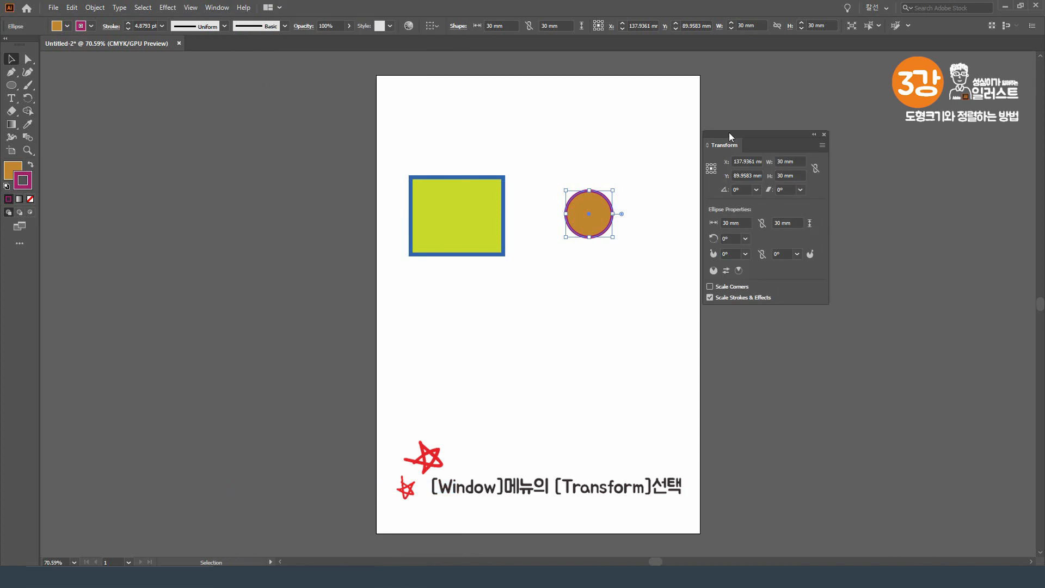
click(217, 7)
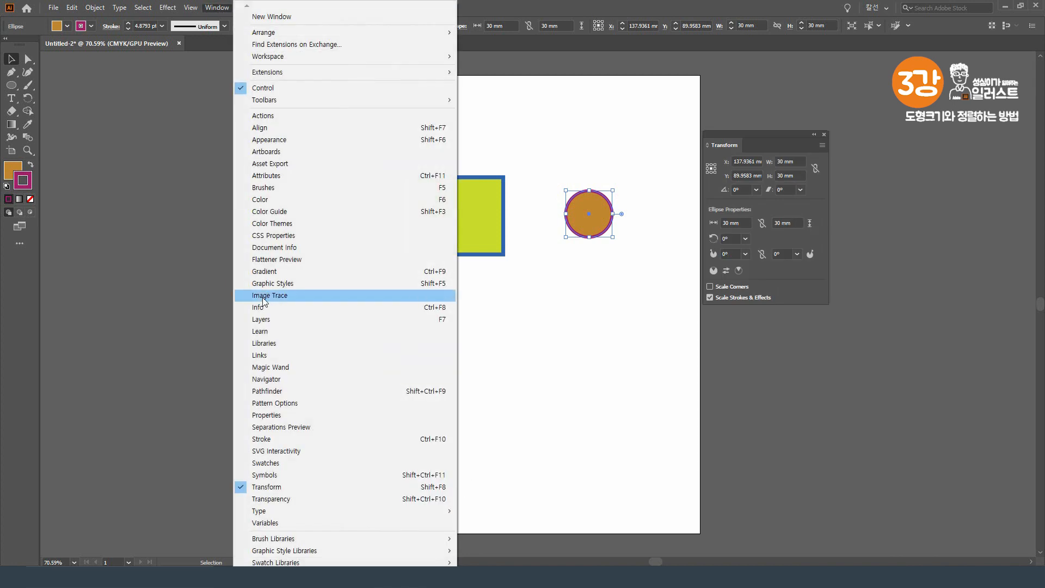
click(442, 489)
click(221, 9)
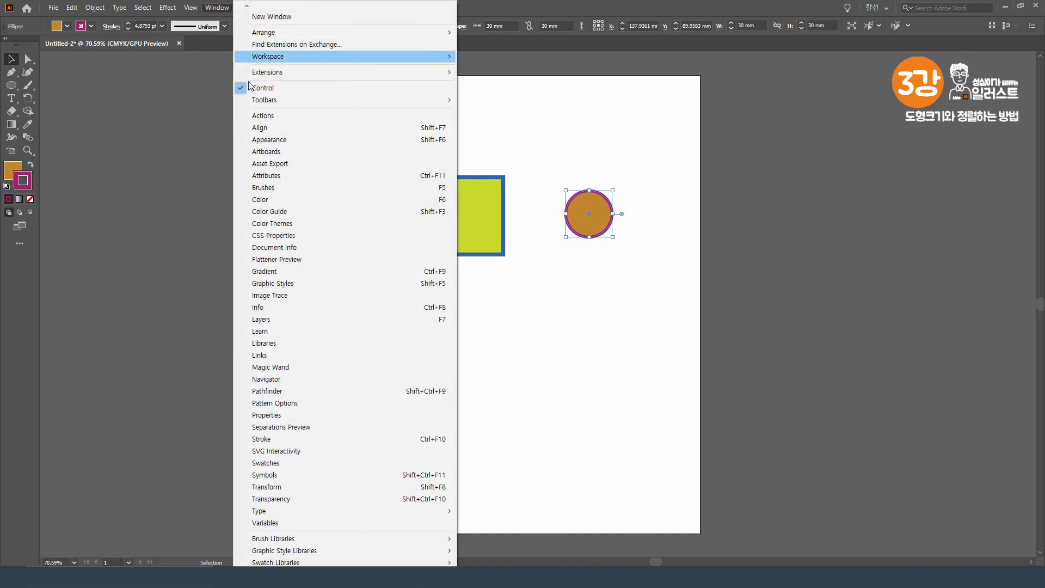
click(420, 486)
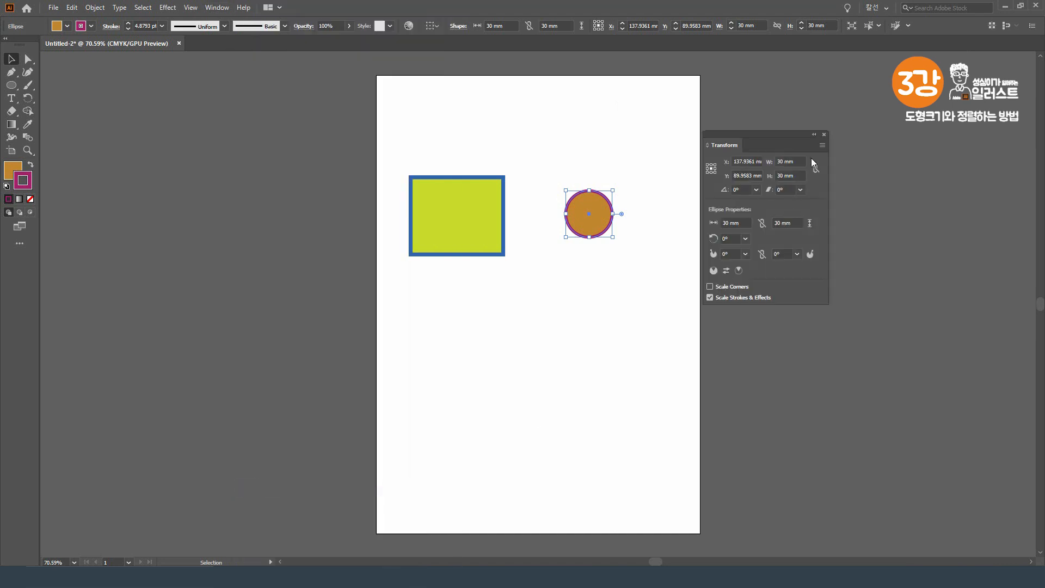
click(824, 136)
click(218, 8)
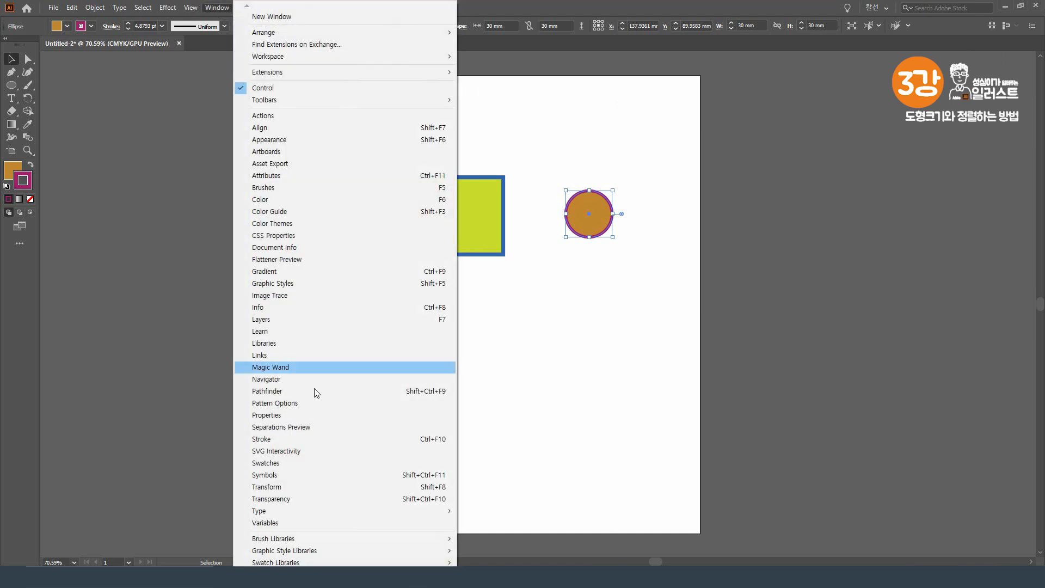
click(356, 490)
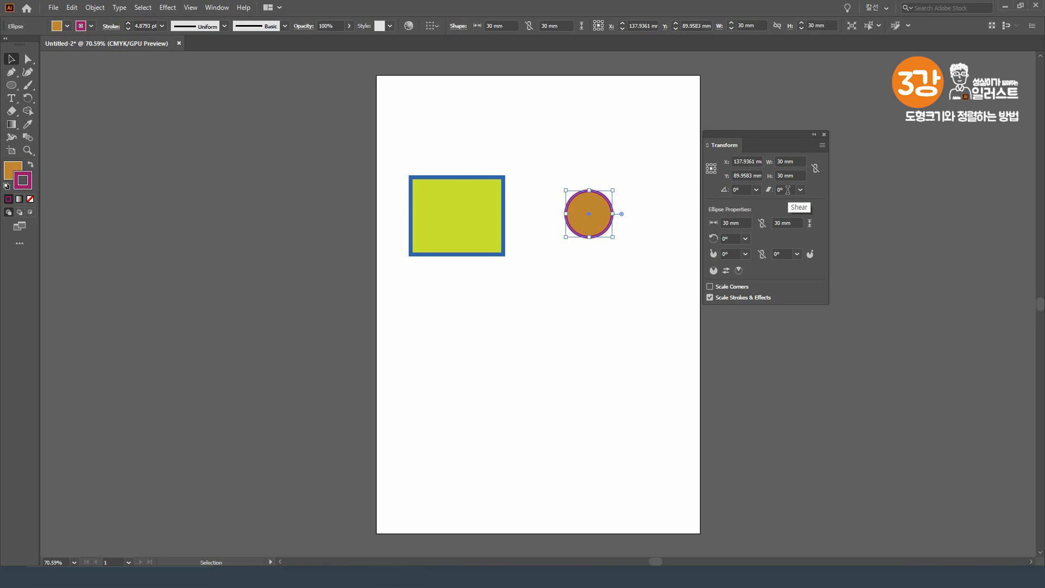
click(825, 134)
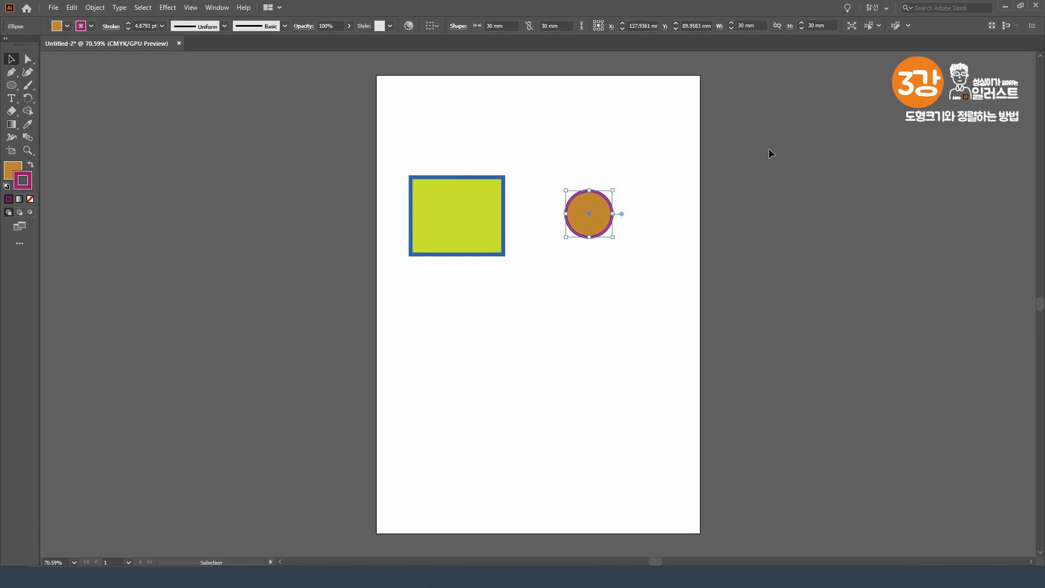
Deselect the circle and show the Align options next to the shapes at the artboard's edge.
click(677, 157)
click(216, 7)
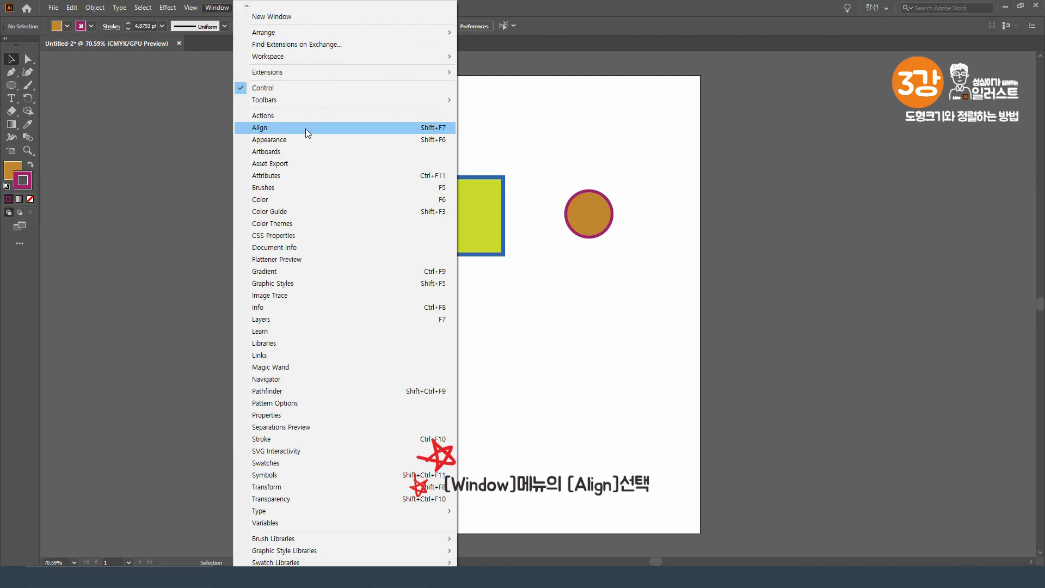
click(305, 128)
drag(749, 305, 692, 170)
click(210, 11)
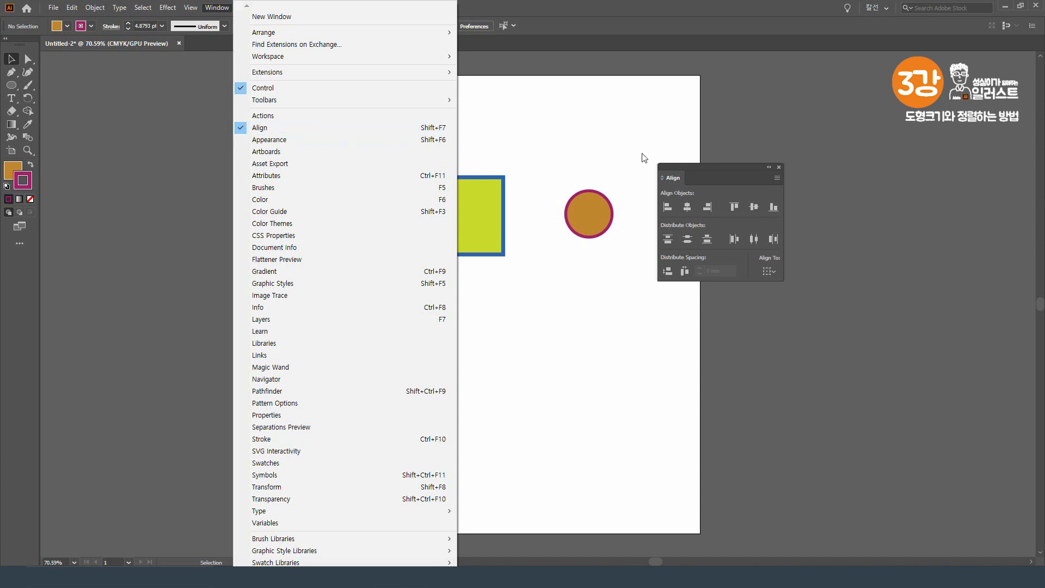
drag(677, 168, 672, 148)
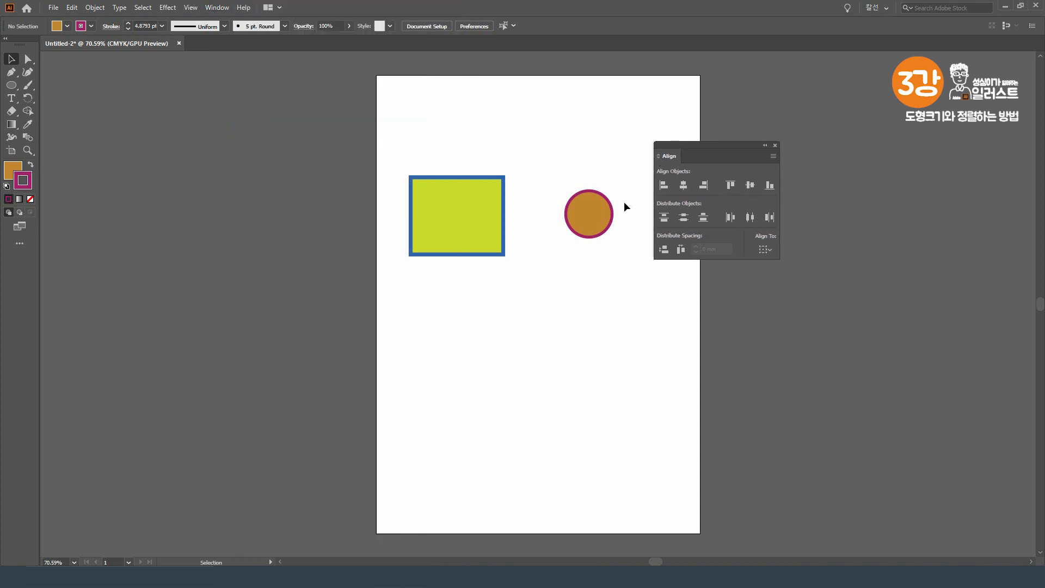
Move the circle slightly closer to the rectangle and deselect it.
drag(587, 220, 578, 220)
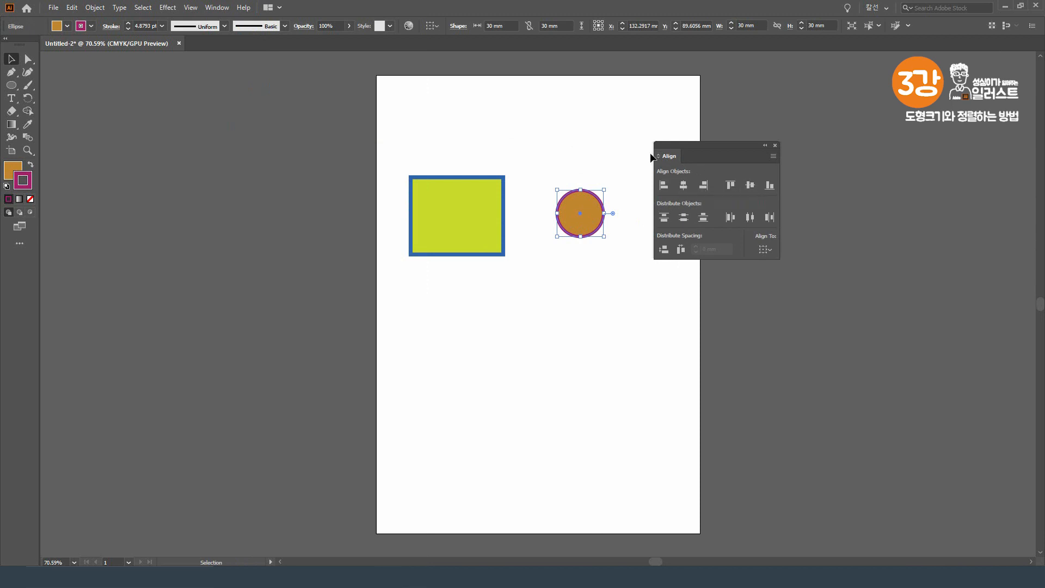
click(622, 158)
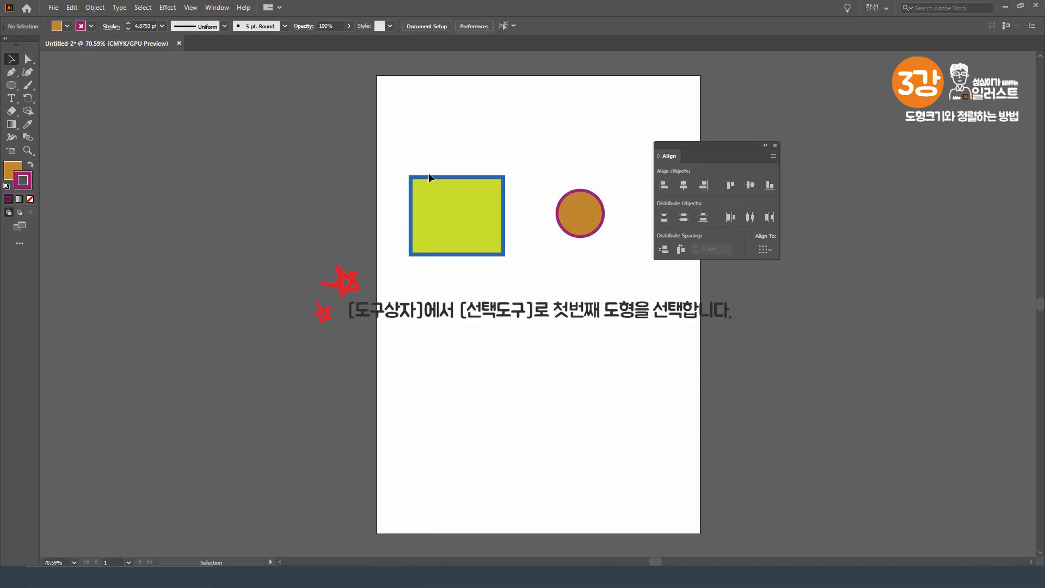
Try selecting the rectangle and circle together, one after the other and with a selection marquee, and clear the selection.
click(440, 216)
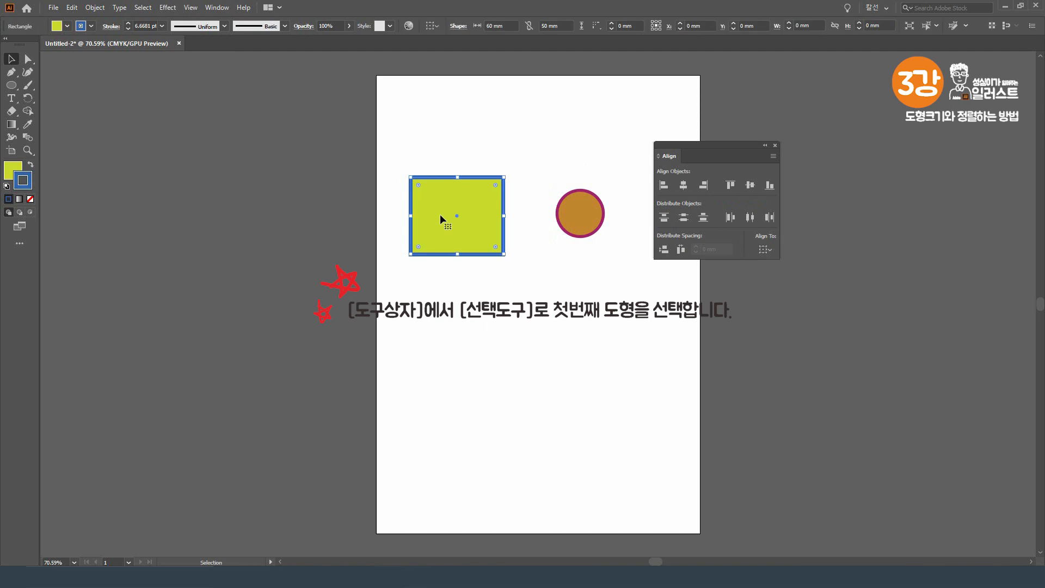
shift+click(583, 216)
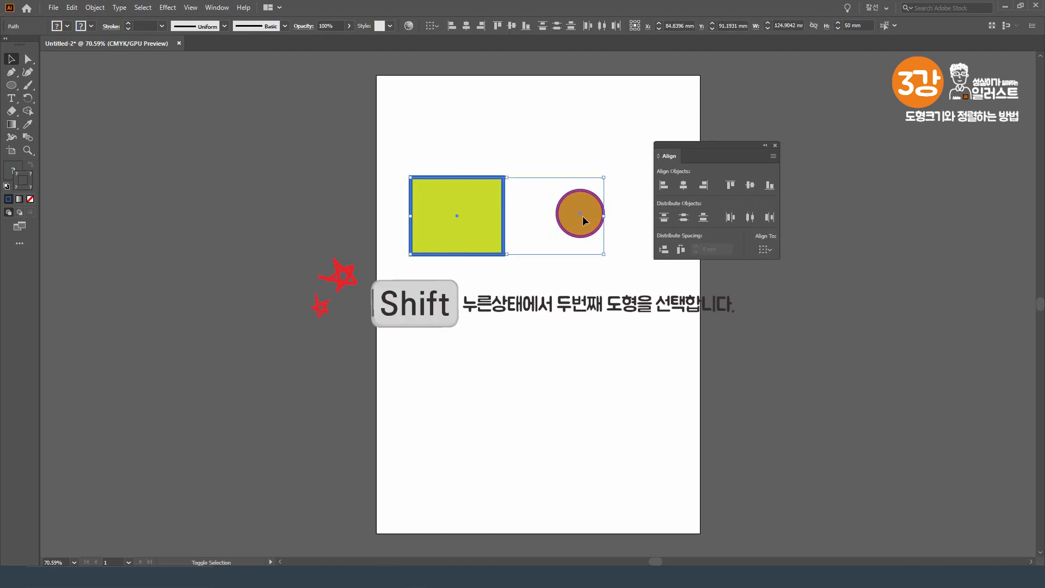
click(523, 166)
drag(447, 169, 612, 280)
click(612, 283)
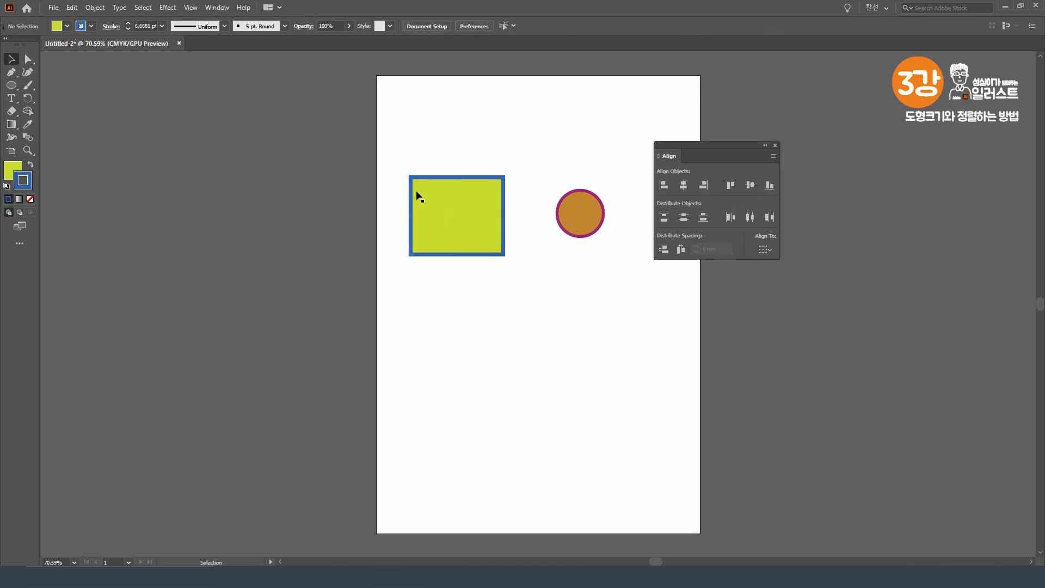
Select the rectangle and circle together and align them in turn by left edges, horizontal centers and right edges.
click(442, 226)
shift+click(592, 227)
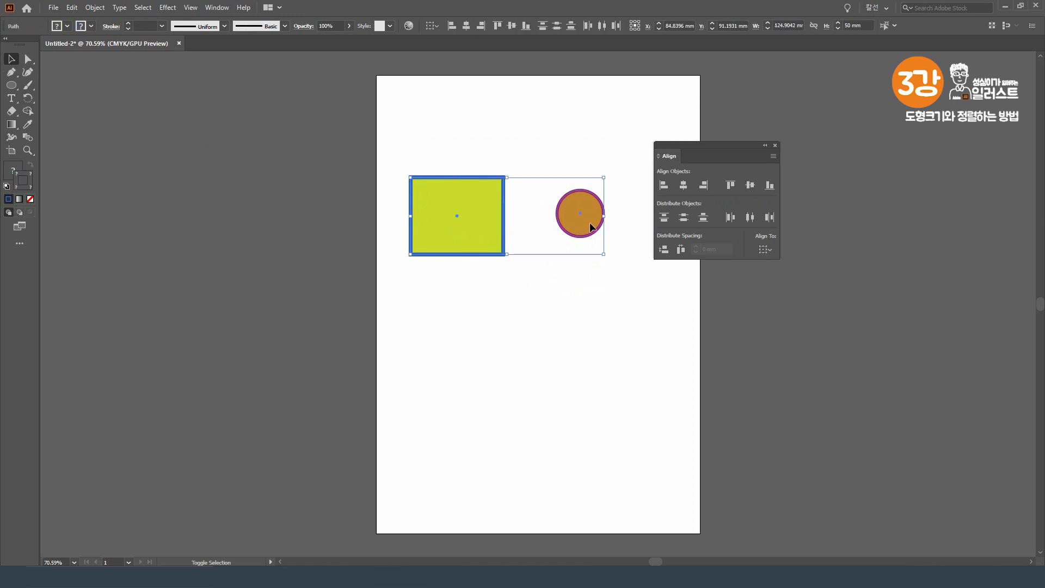
drag(666, 155, 670, 142)
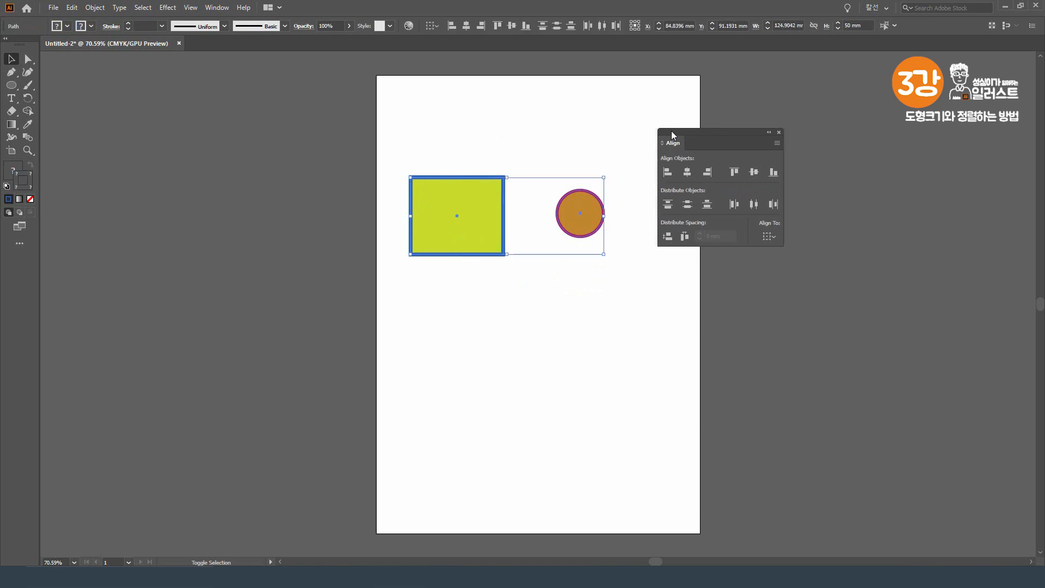
click(668, 173)
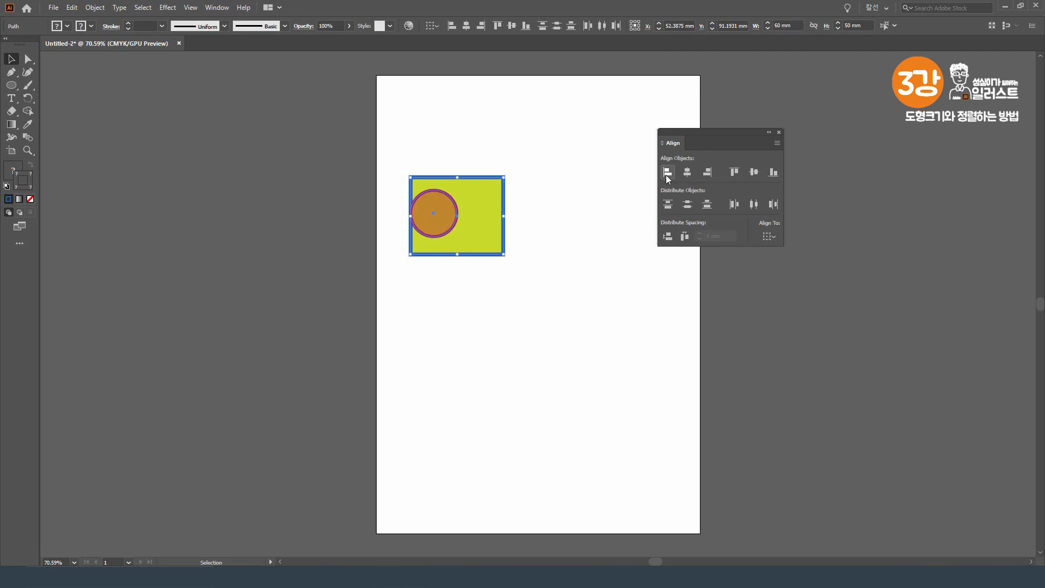
click(690, 176)
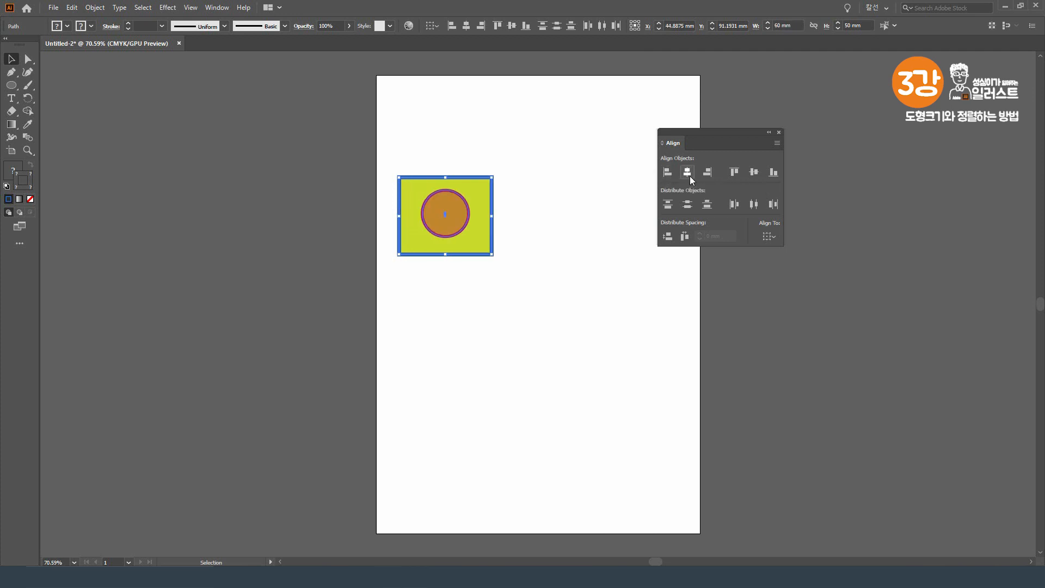
click(706, 175)
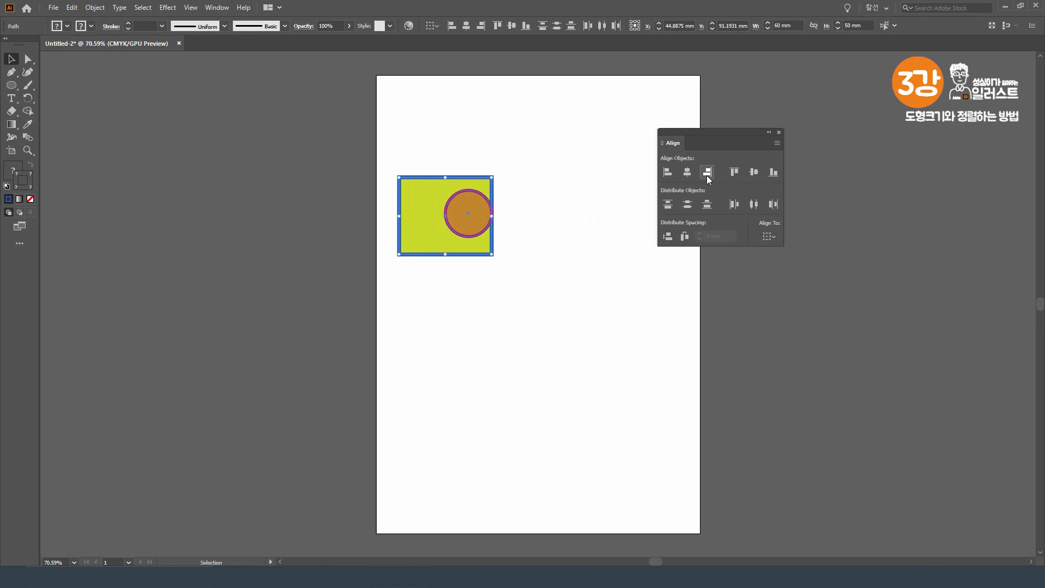
Align both shapes in turn by top edges, vertical centers and bottom edges, and center them on each other horizontally and vertically.
click(737, 173)
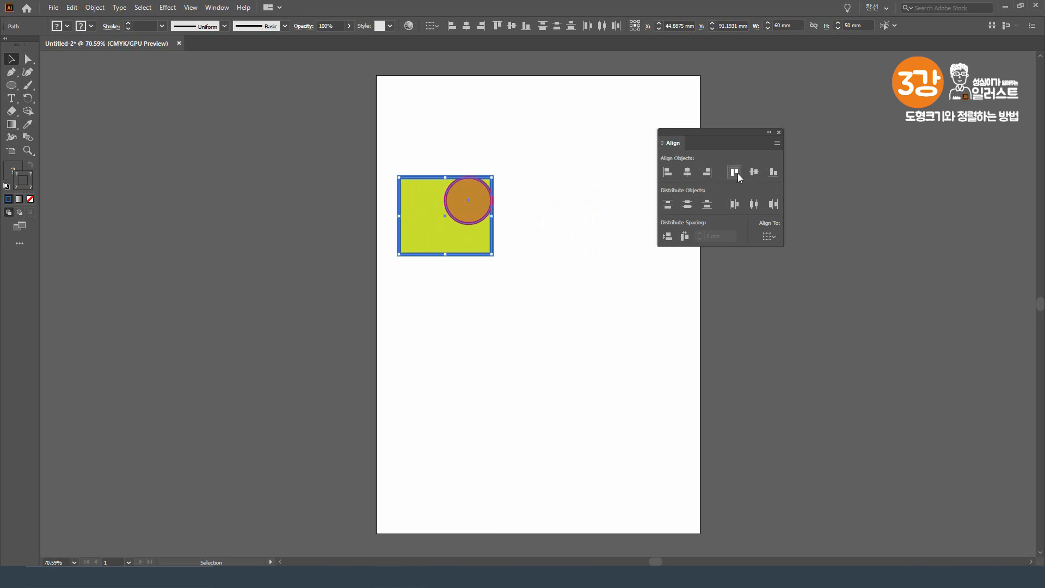
click(752, 173)
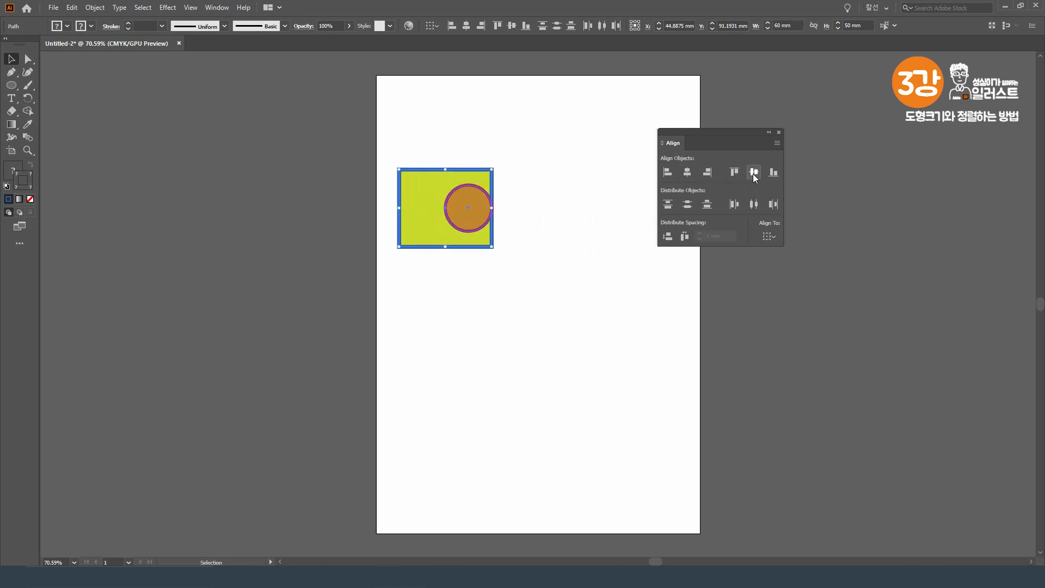
click(775, 174)
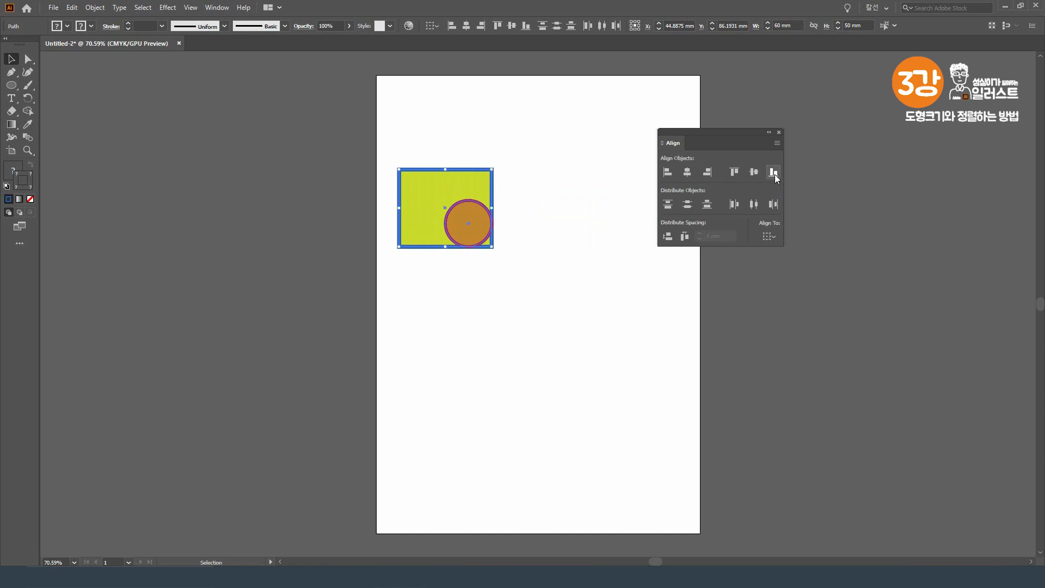
click(687, 174)
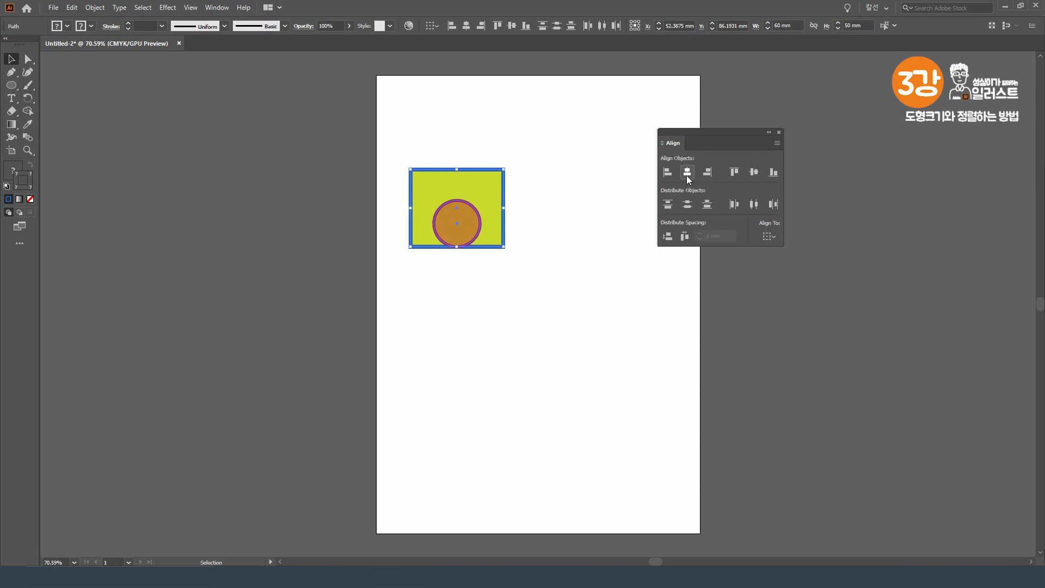
click(754, 176)
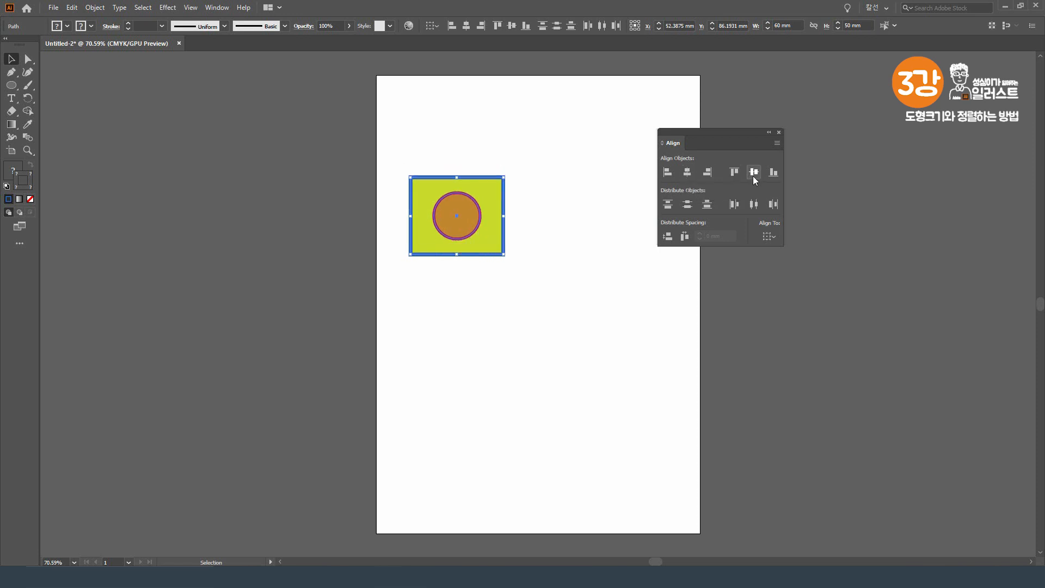
Align the rectangle and circle by their left edges, their right edges and finally their horizontal centers.
click(669, 176)
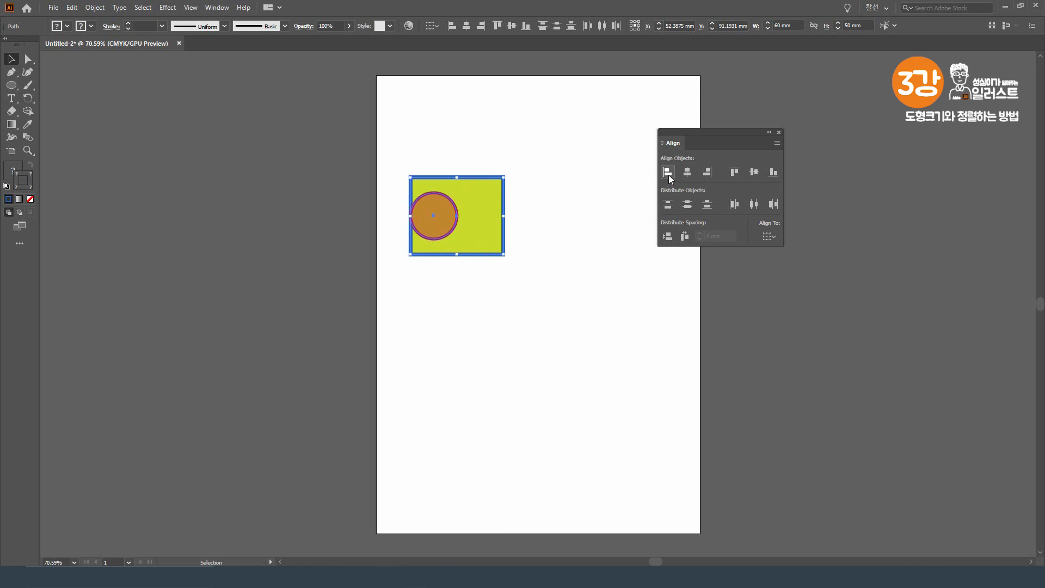
click(707, 175)
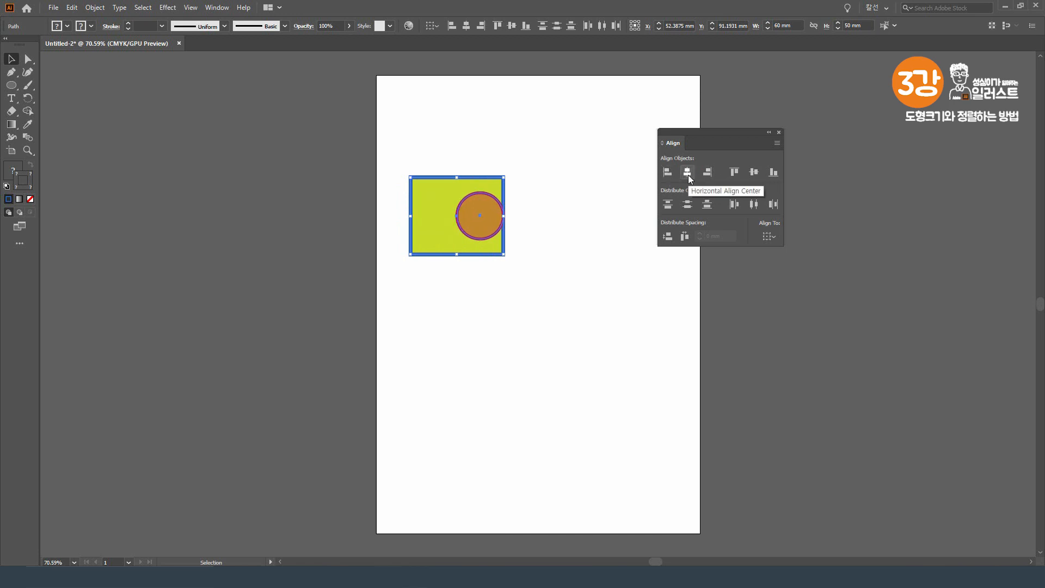
click(688, 173)
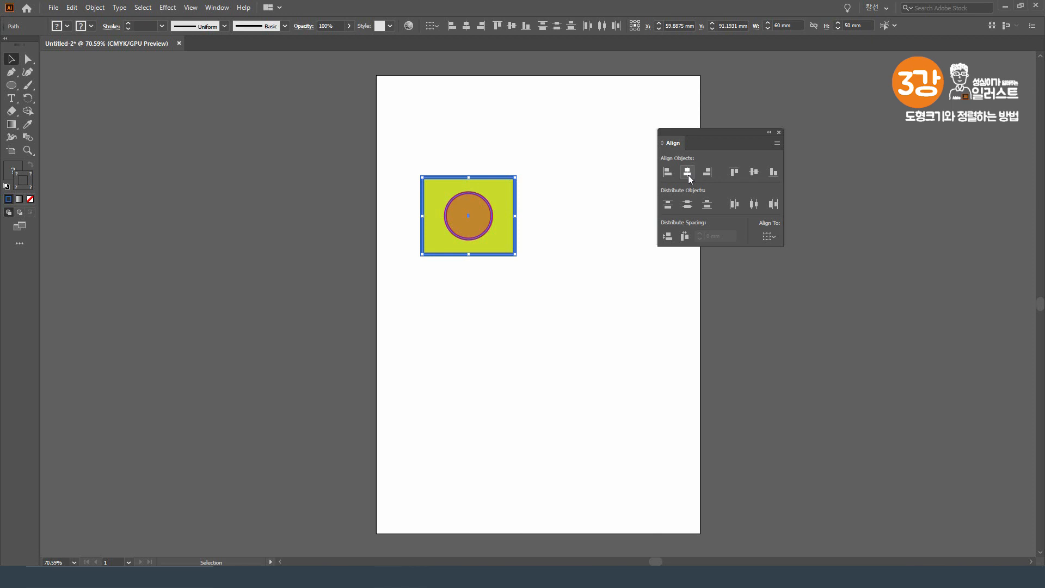
Move the circle out to the right of the rectangle, select both shapes and make the rectangle the key object.
click(611, 190)
drag(464, 231, 579, 228)
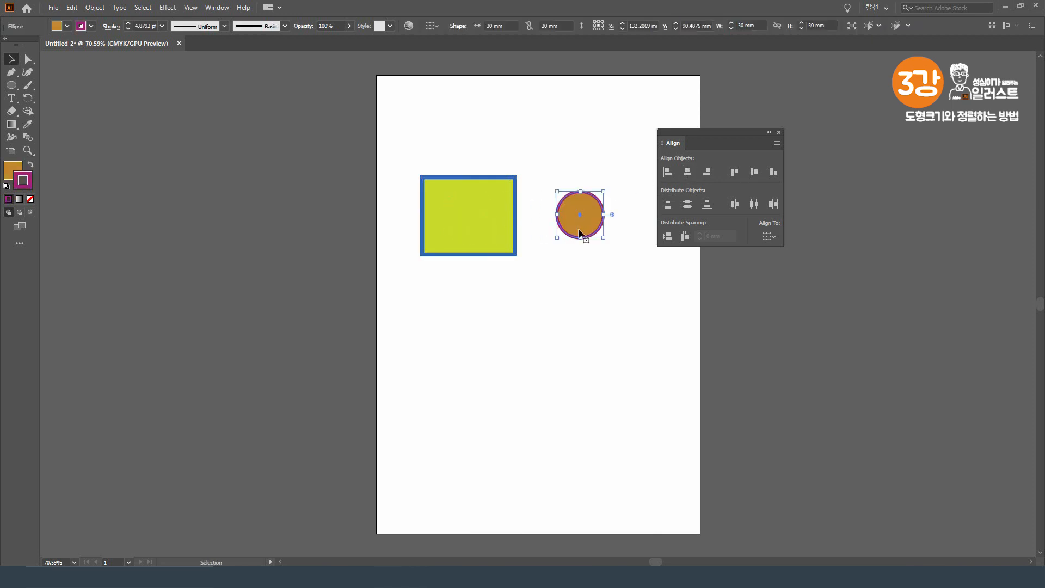
shift+click(496, 228)
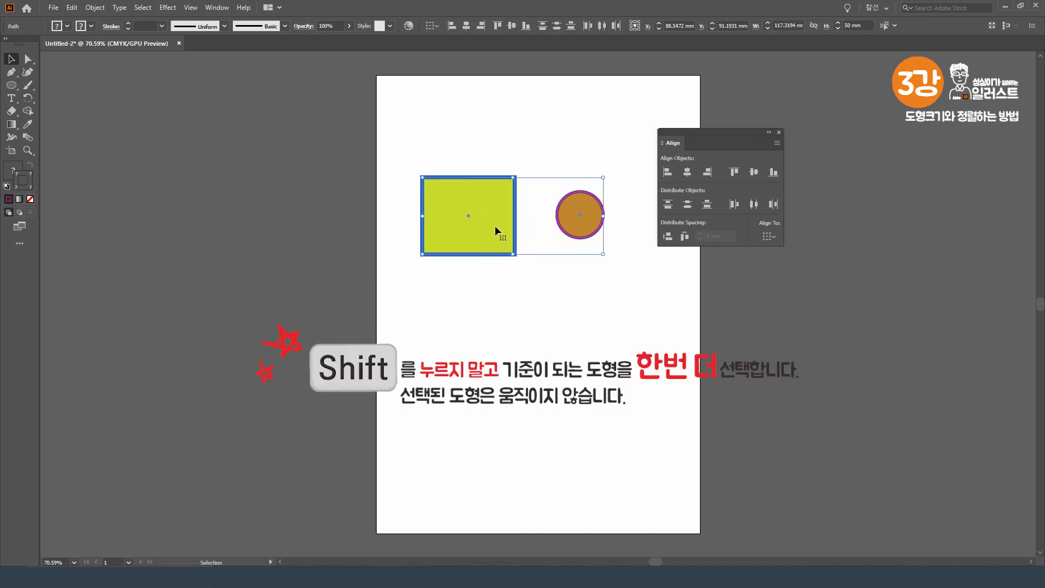
click(589, 220)
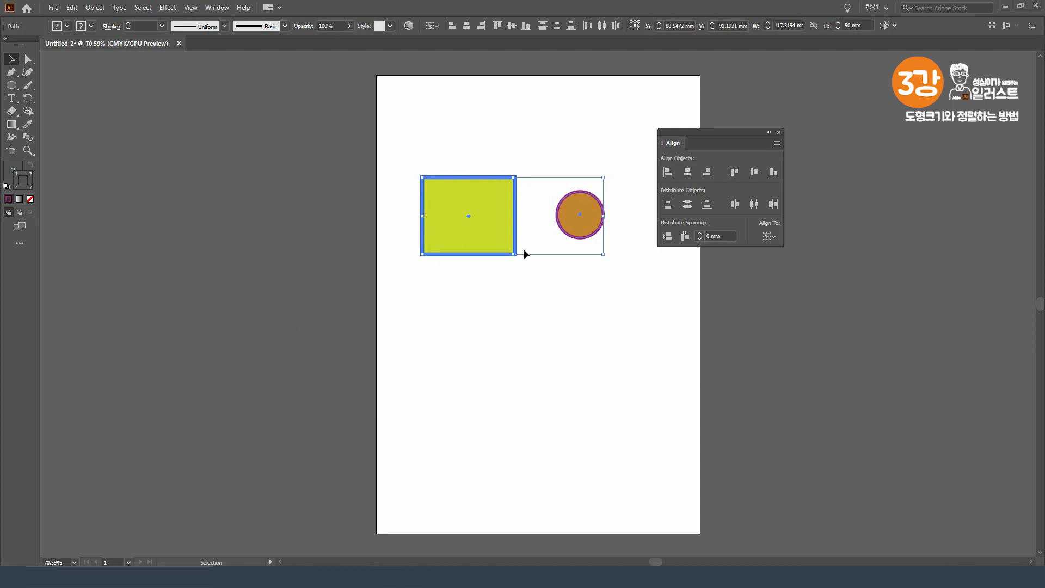
Try centering the circle on the key rectangle horizontally and vertically, and undo both alignments.
click(688, 175)
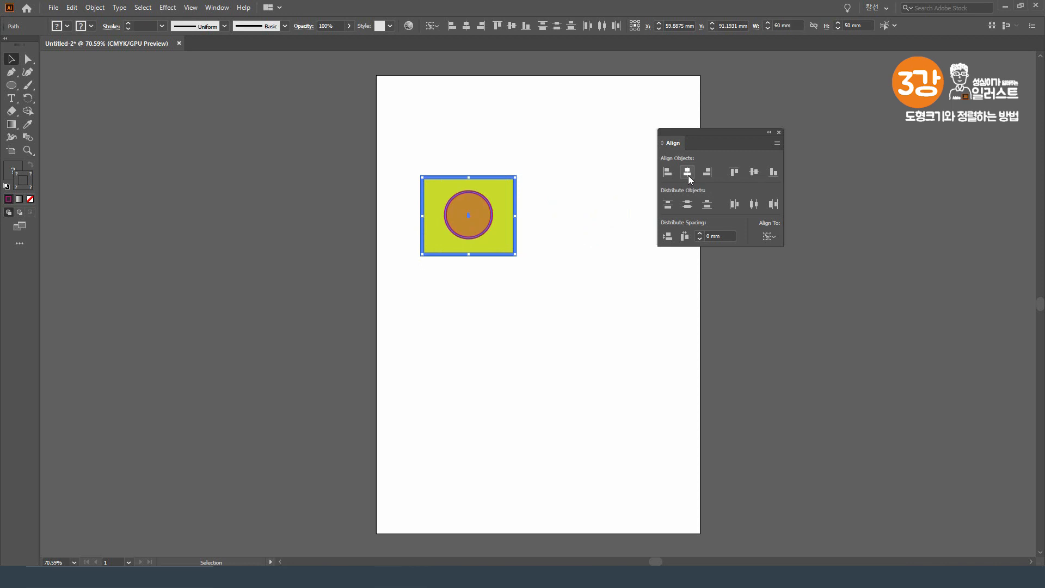
click(754, 172)
key(ctrl+z)
key(ctrl+z)
Select both shapes with the rectangle as key object, and center the circle on it horizontally and vertically.
click(473, 237)
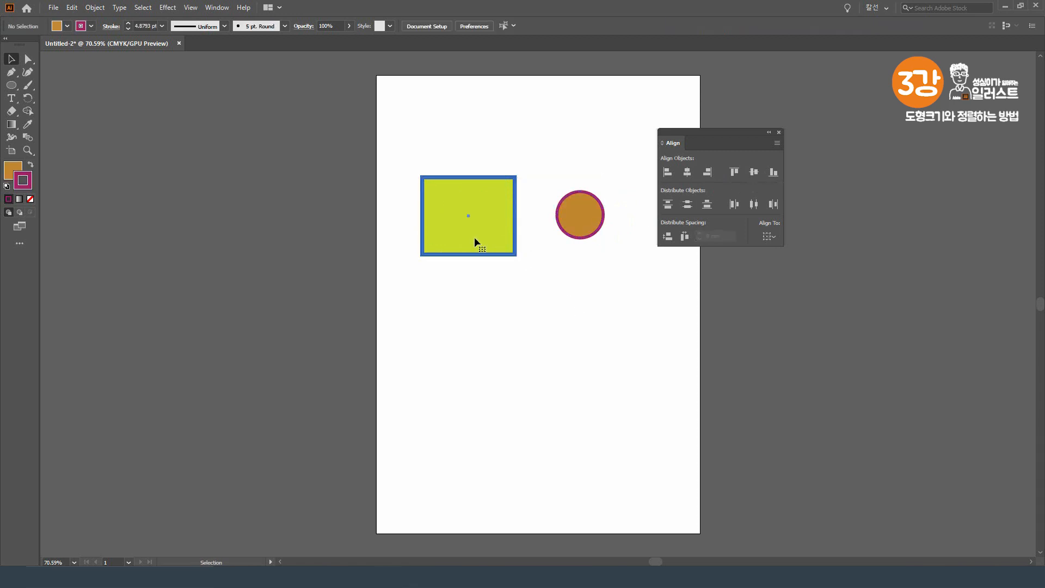
shift+click(571, 231)
click(499, 233)
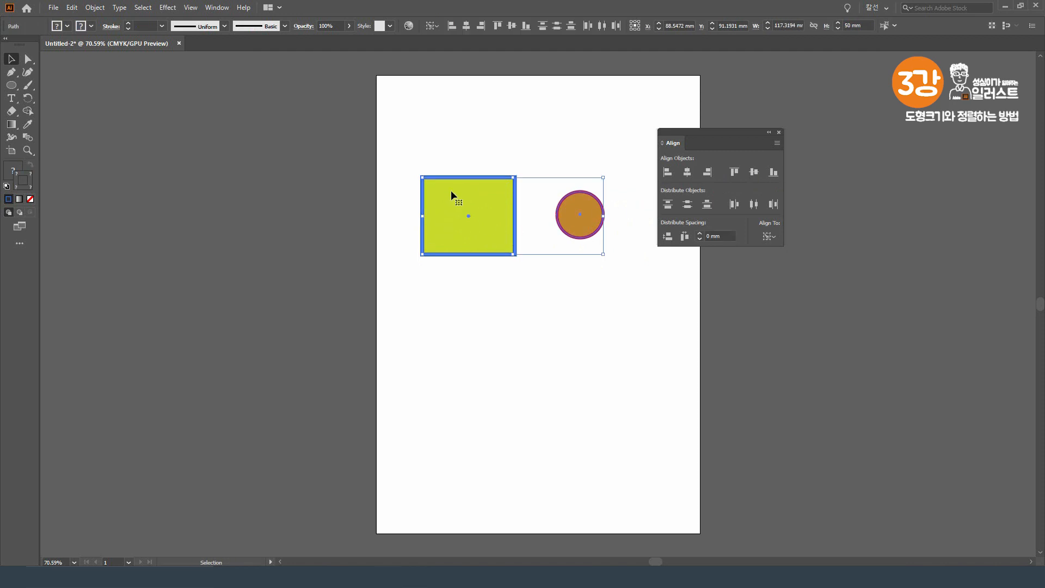
click(687, 172)
click(755, 172)
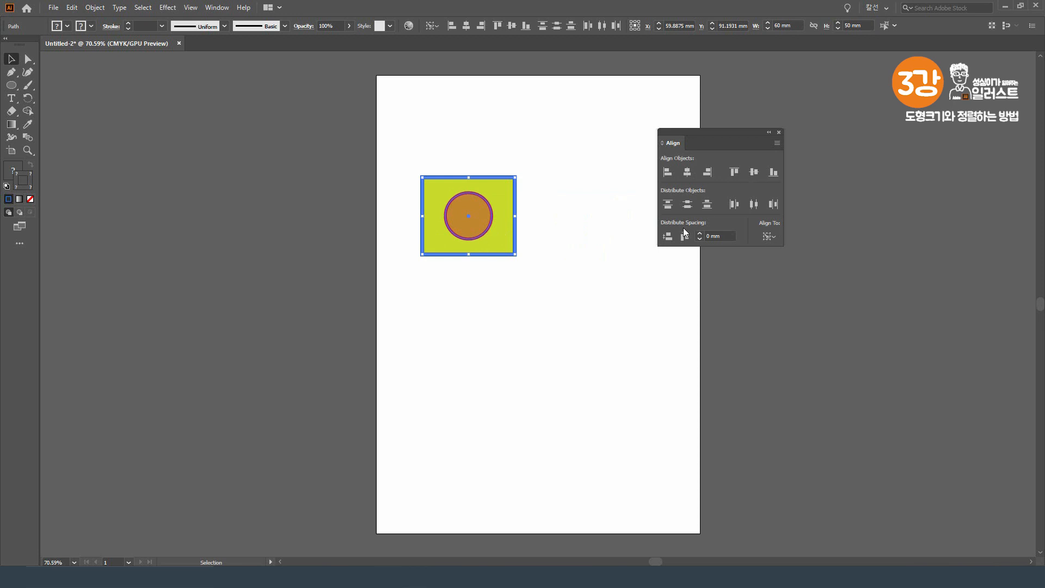